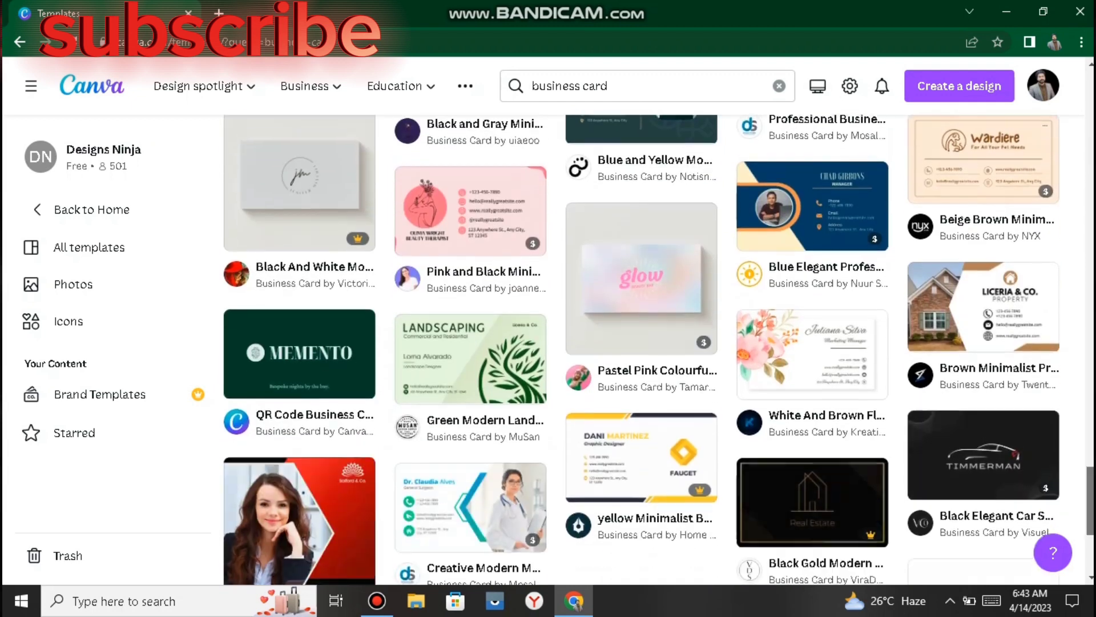
# Step: Open the Black And Gold Minimalist Creative designer Business Card template for customizing and view its second page
pyautogui.scroll(-4, 657, 348)
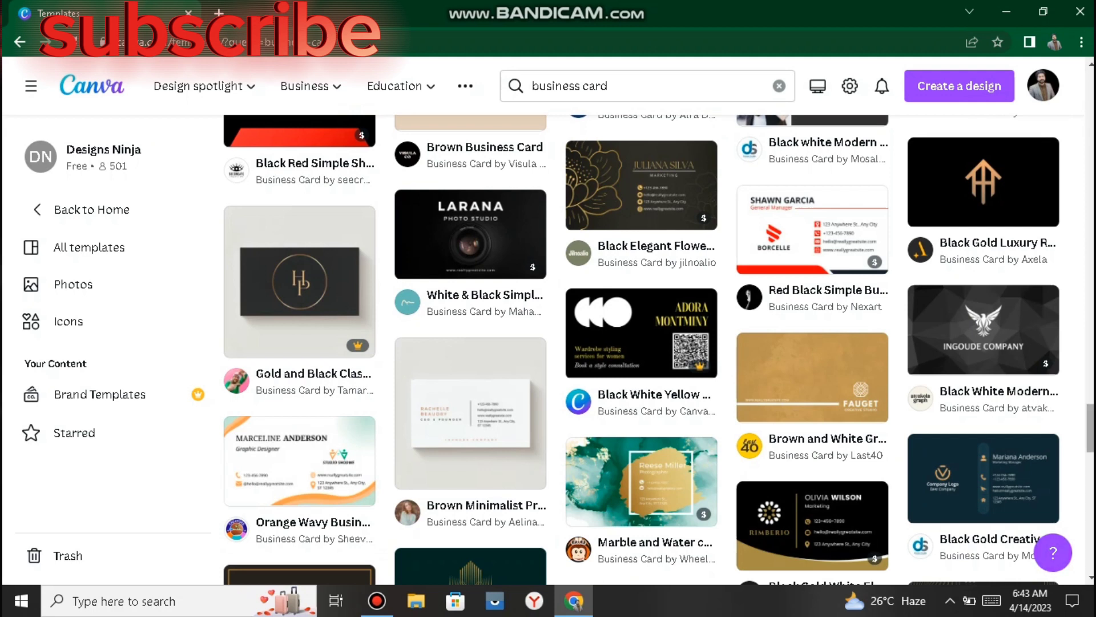
pyautogui.scroll(-6, 656, 348)
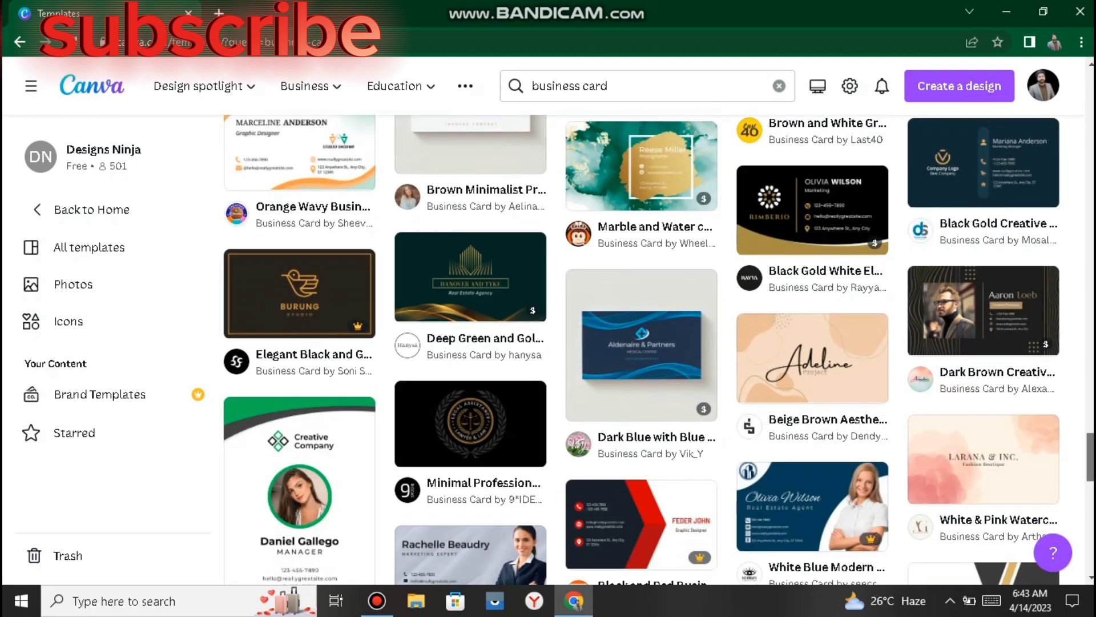
pyautogui.scroll(-5, 656, 348)
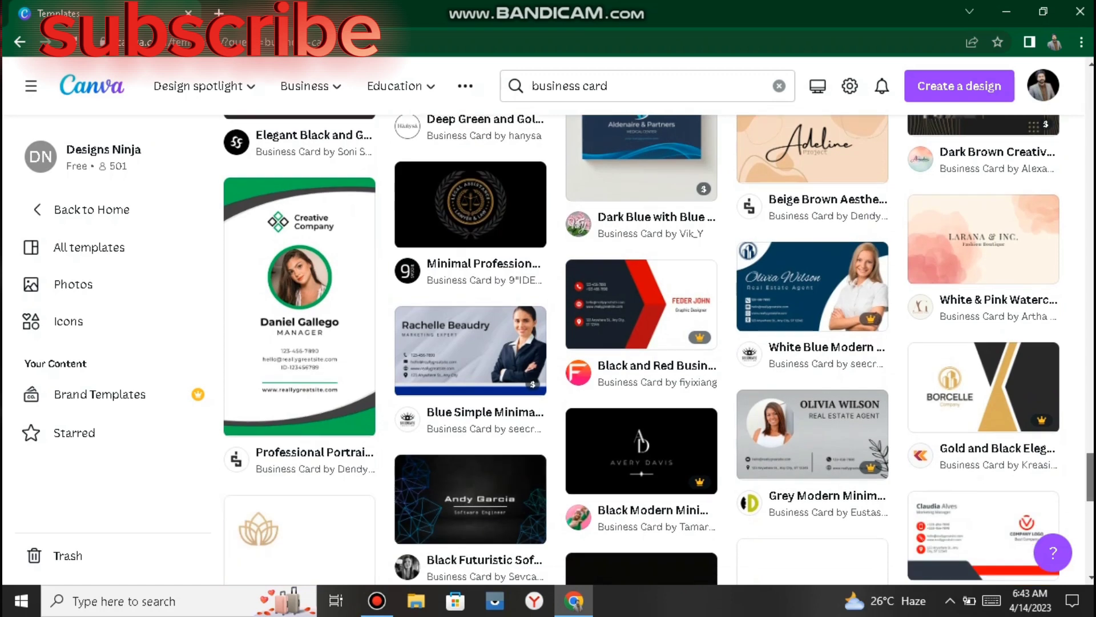
pyautogui.scroll(-1, 656, 349)
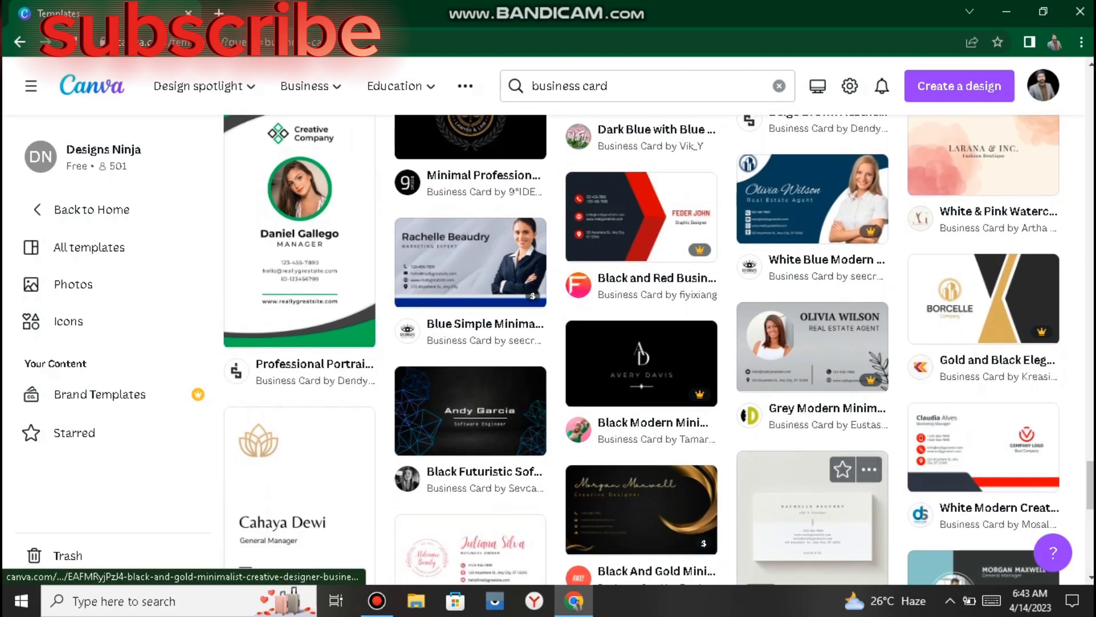
pyautogui.click(616, 508)
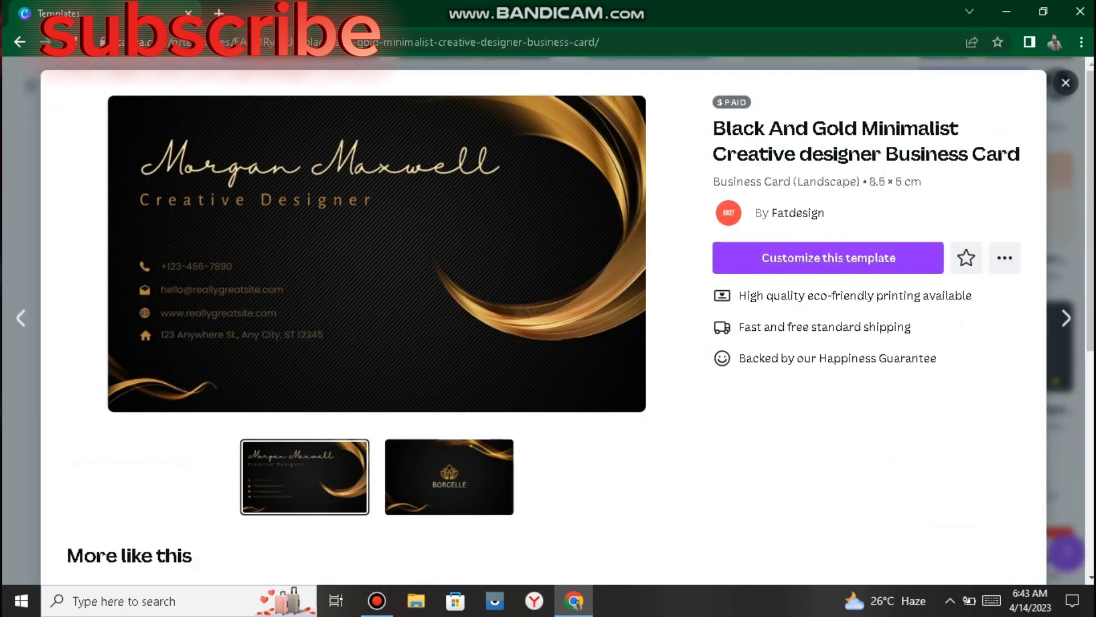
pyautogui.click(828, 257)
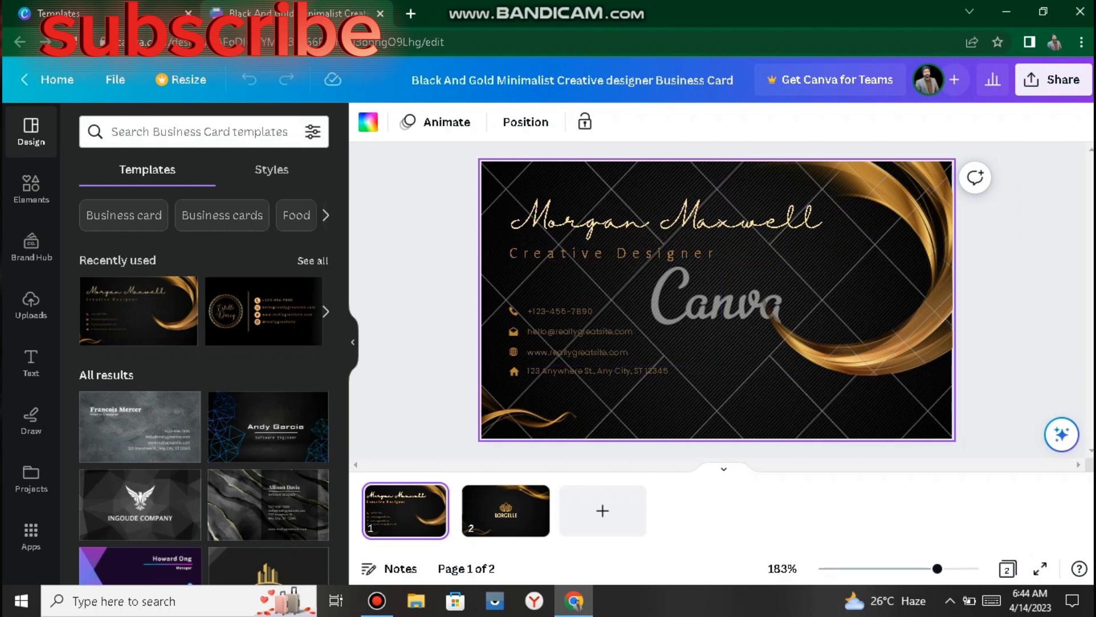
pyautogui.click(505, 510)
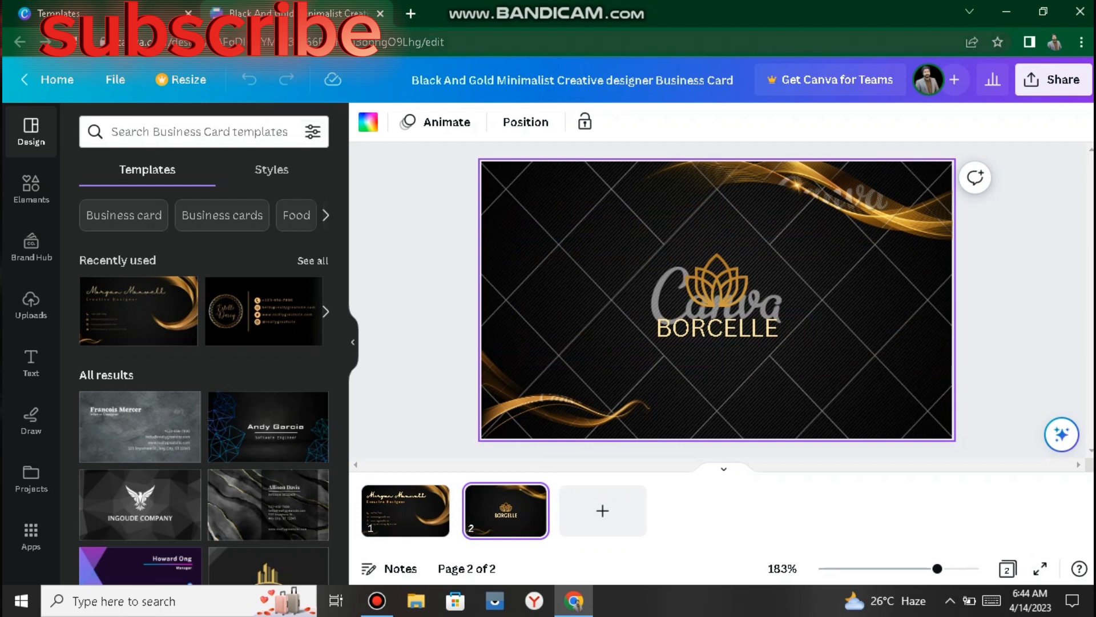
# Step: Return to the business card template results and open the Black Gold Elegant Company Business Card template for customizing
pyautogui.click(59, 13)
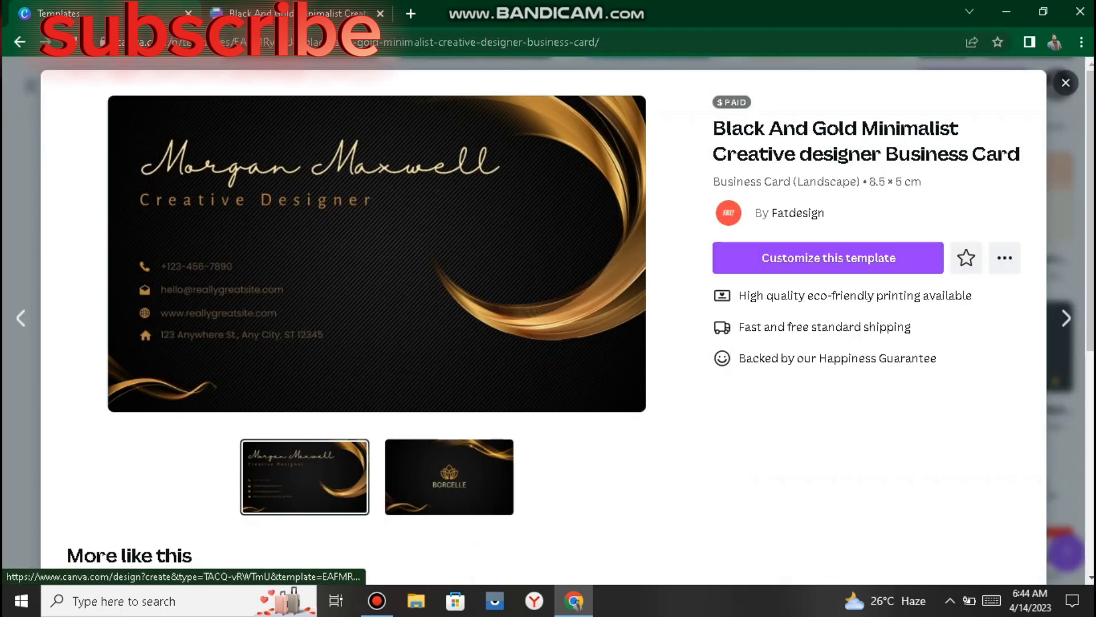
pyautogui.click(1065, 83)
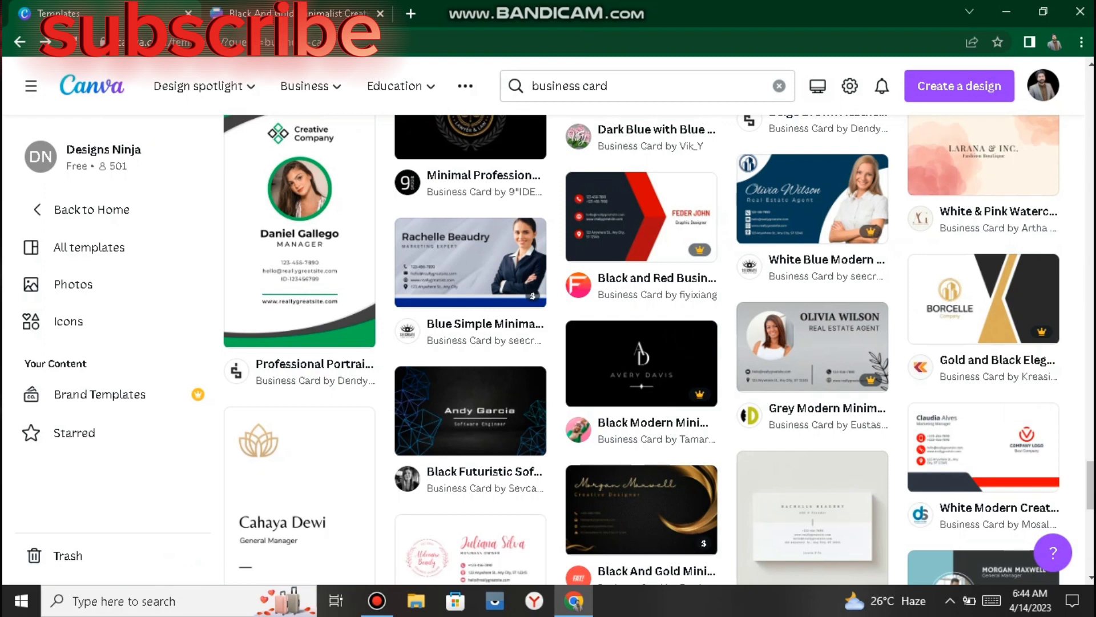
pyautogui.scroll(-15, 639, 343)
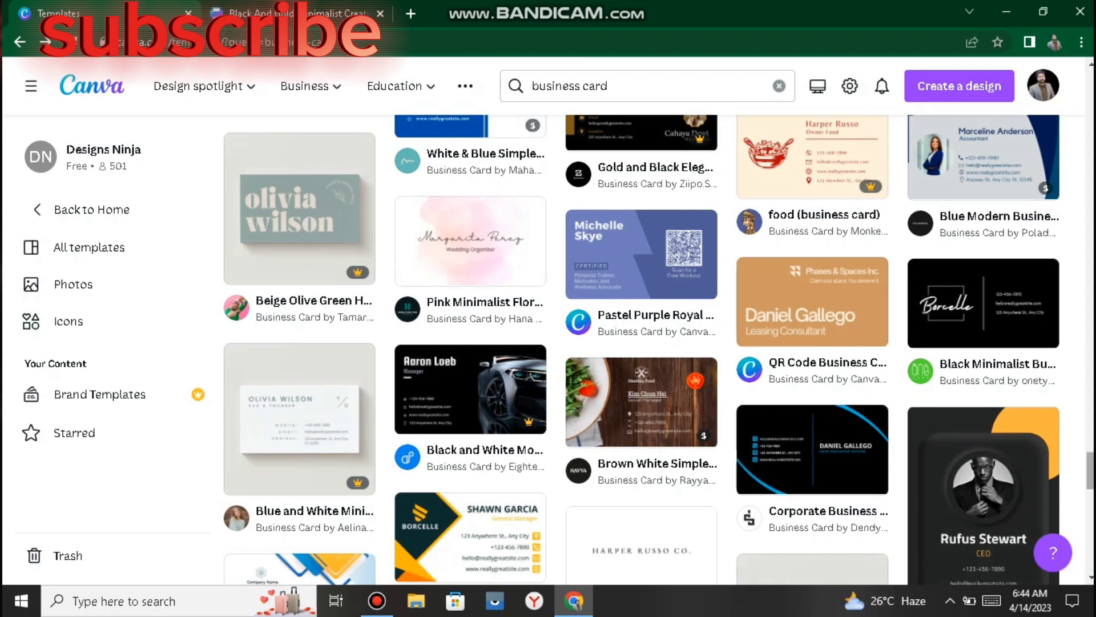
pyautogui.scroll(5, 657, 348)
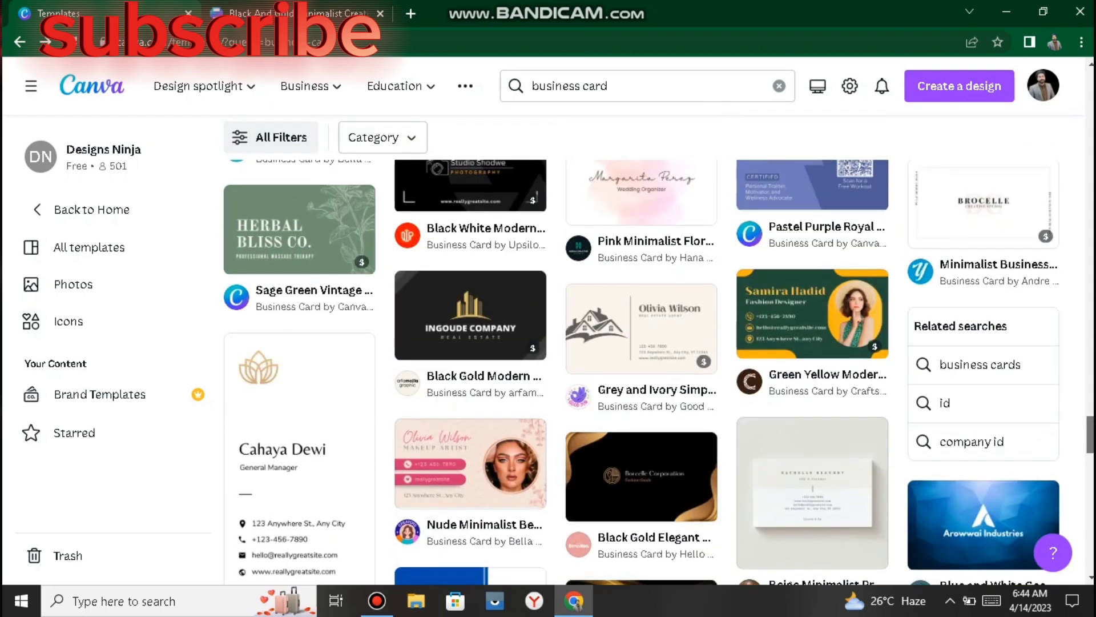
pyautogui.scroll(-2, 639, 371)
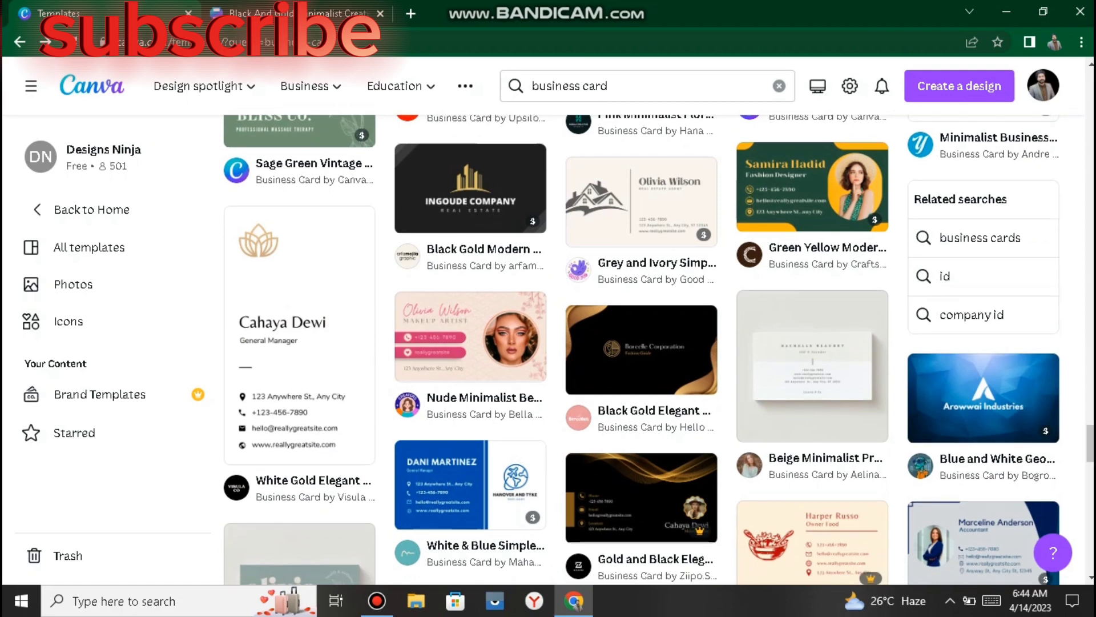
pyautogui.click(641, 350)
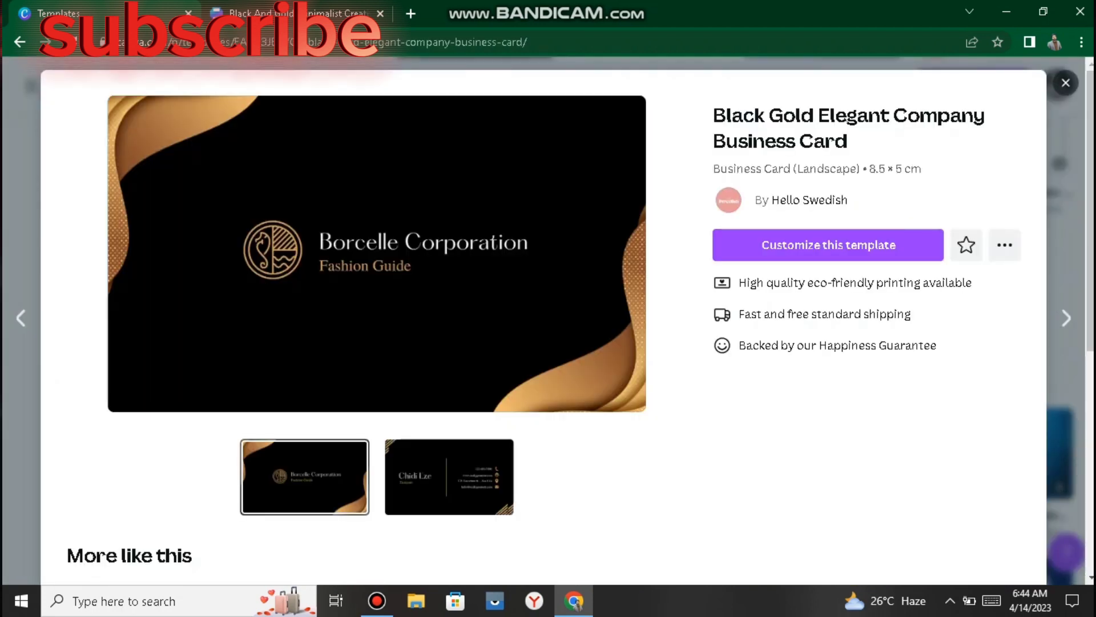
pyautogui.click(827, 245)
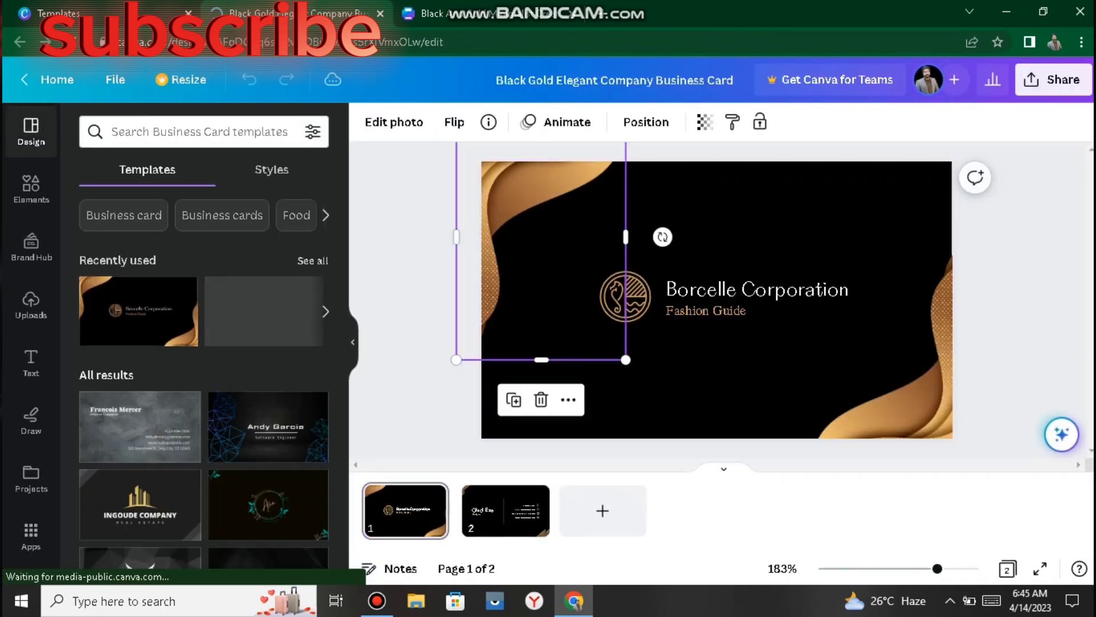
# Step: Delete both gold wave corner graphics and the round logo from page 1 of the card
pyautogui.click(540, 399)
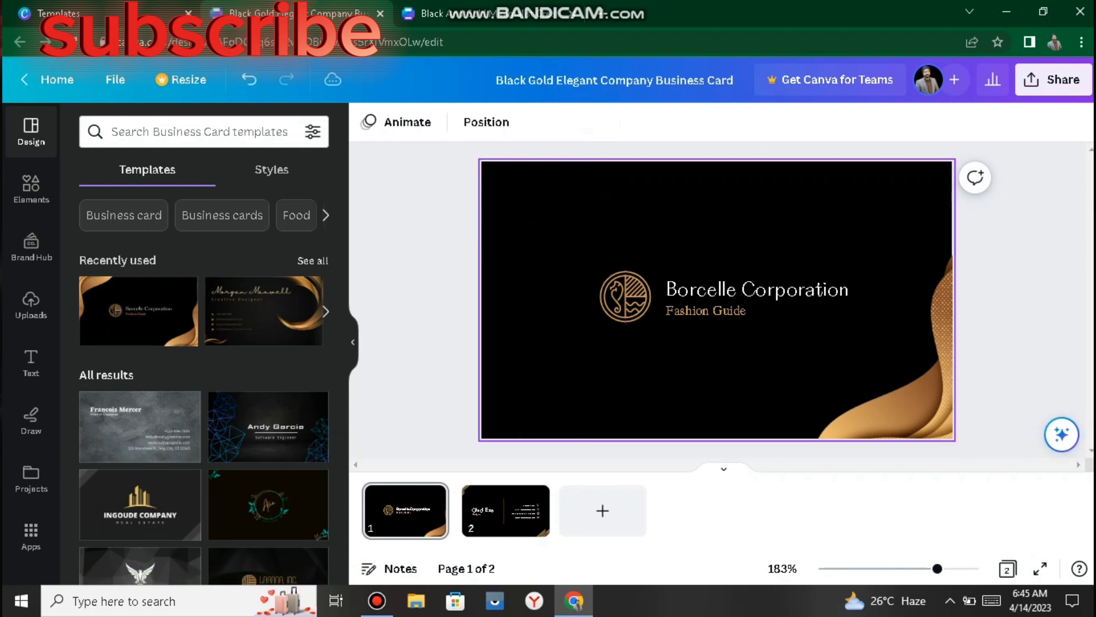
pyautogui.click(914, 376)
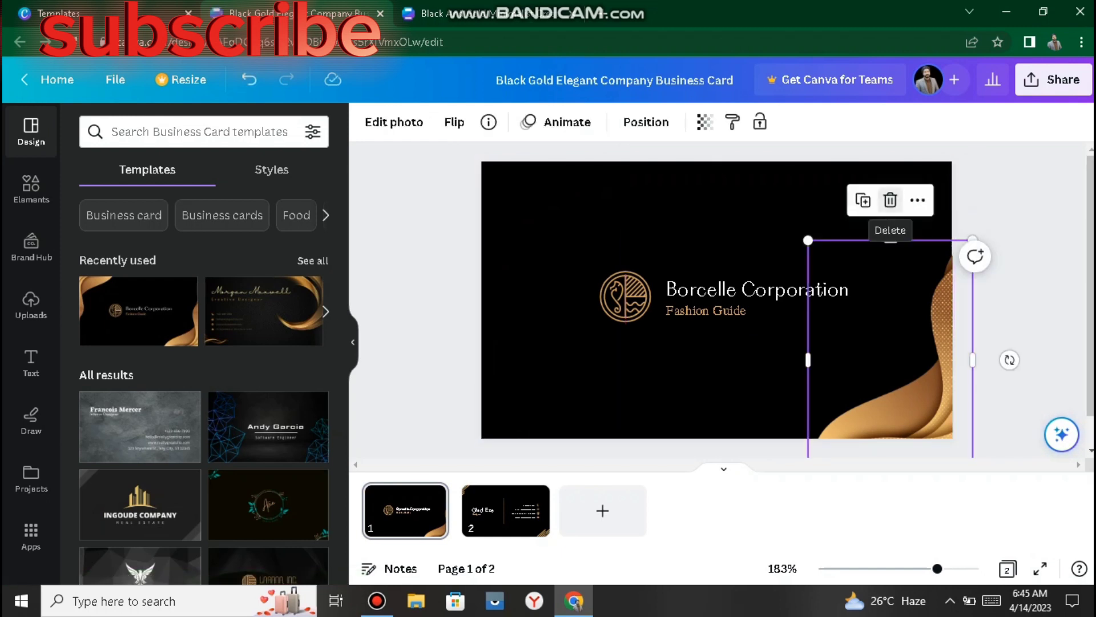
pyautogui.click(890, 200)
pyautogui.click(626, 297)
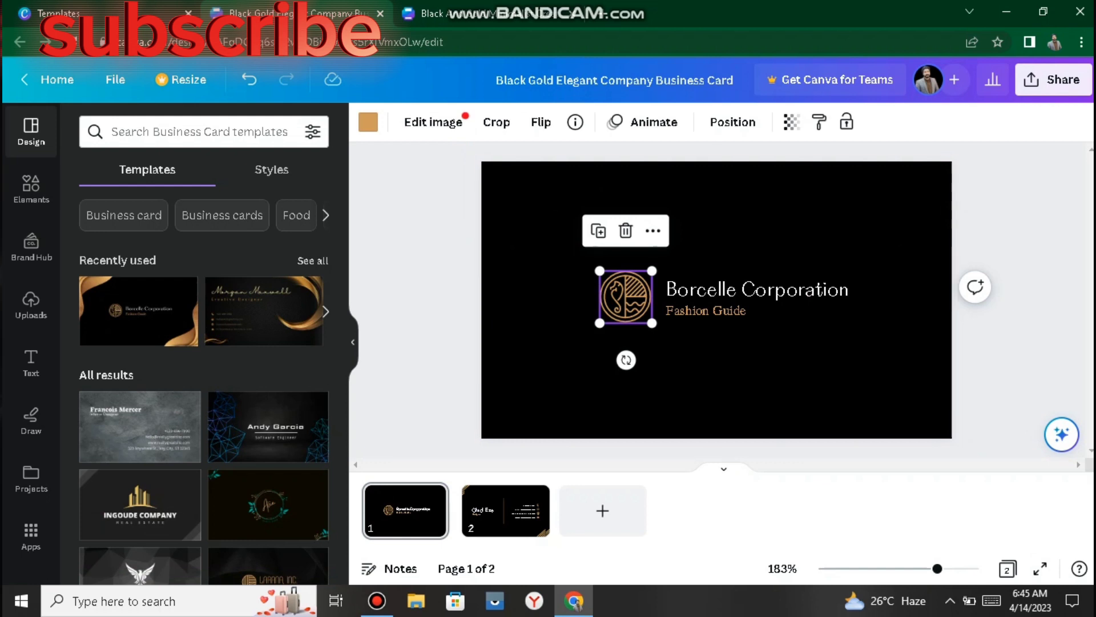
pyautogui.click(624, 228)
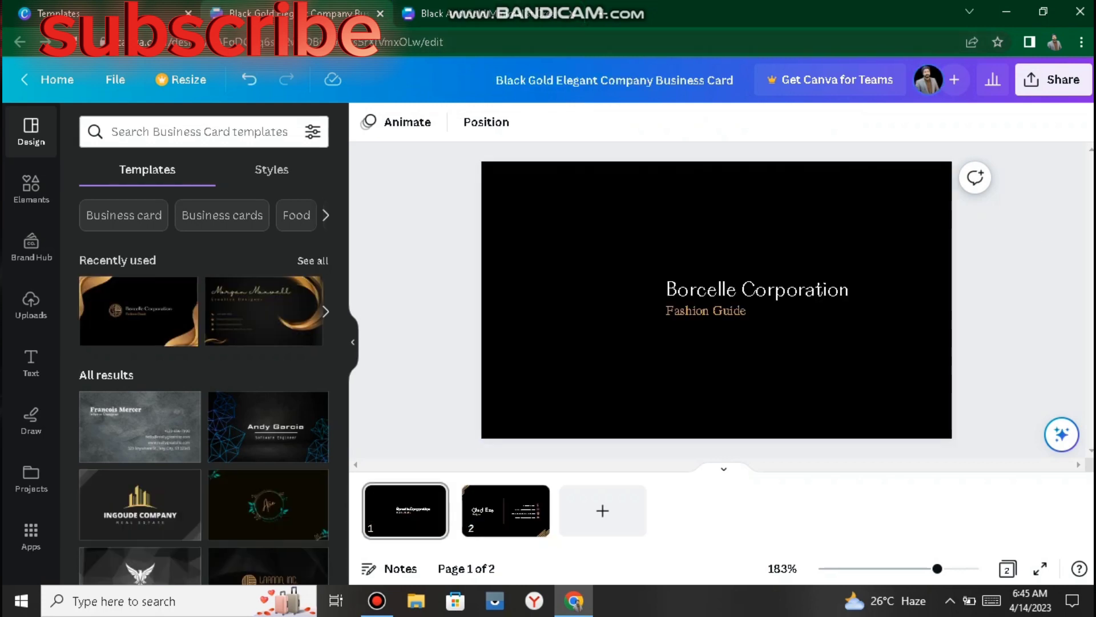
pyautogui.click(199, 132)
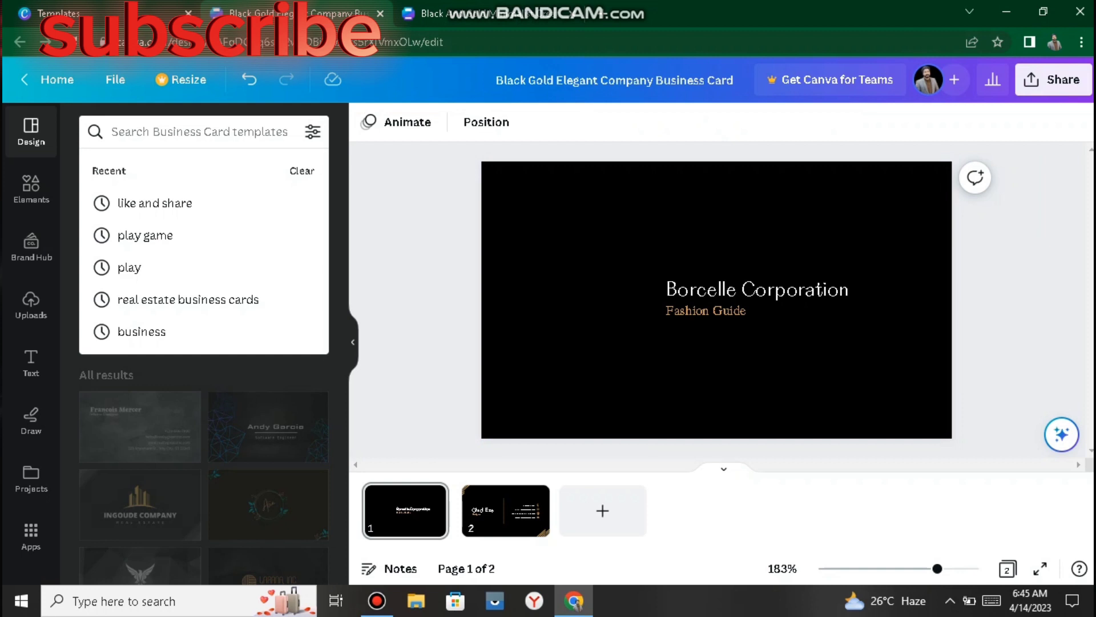
pyautogui.write('olde')
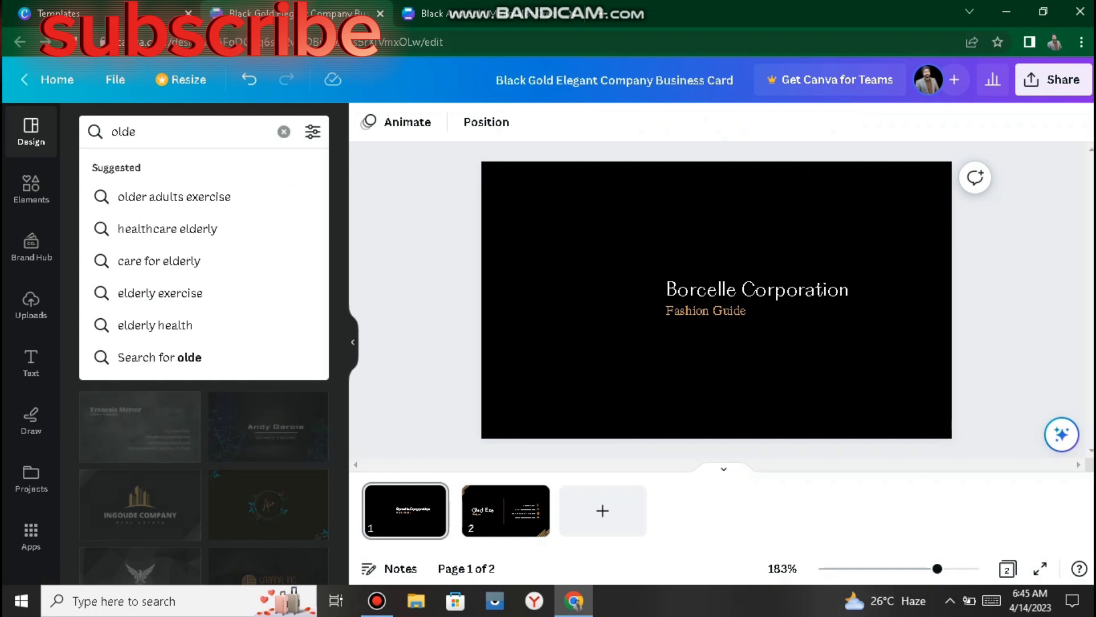
pyautogui.press('BackSpace')
pyautogui.press('BackSpace')
pyautogui.press('BackSpace')
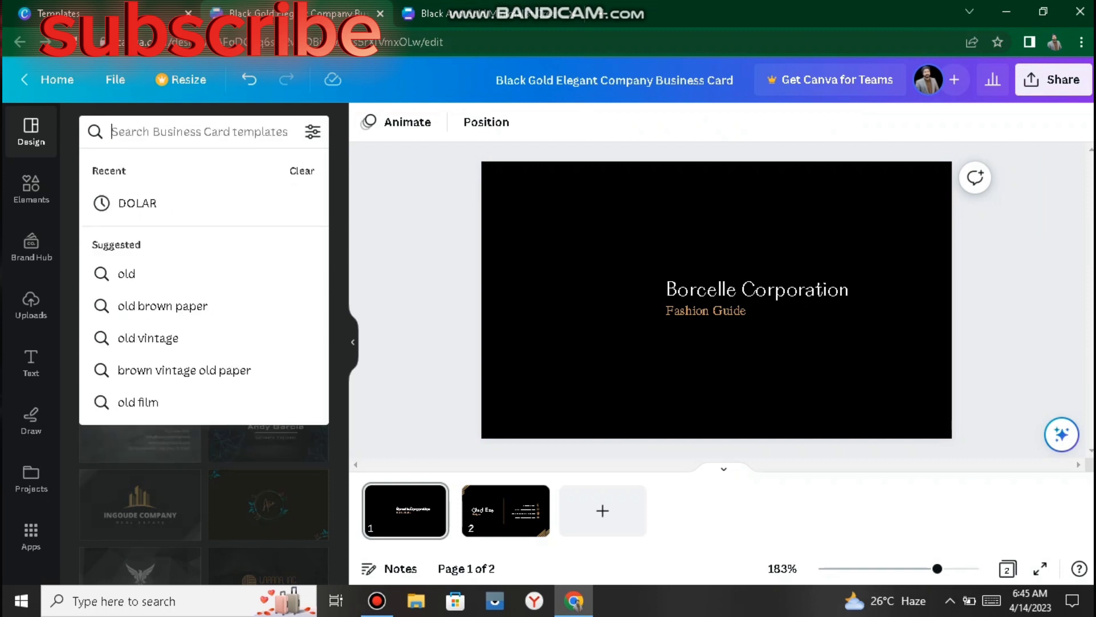
pyautogui.write('g')
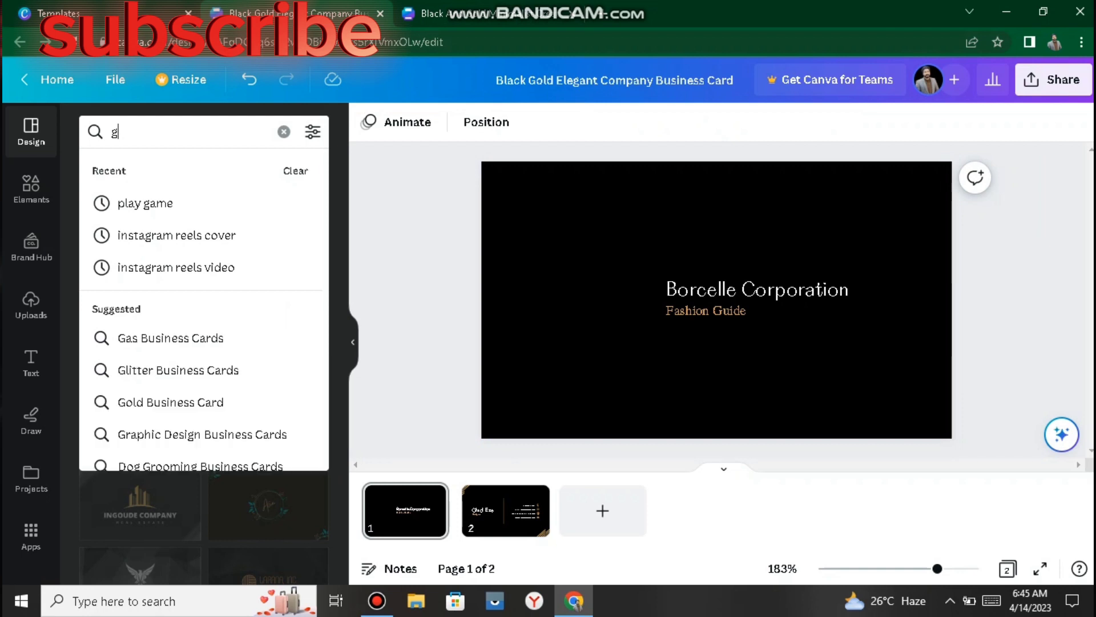
pyautogui.write('olden')
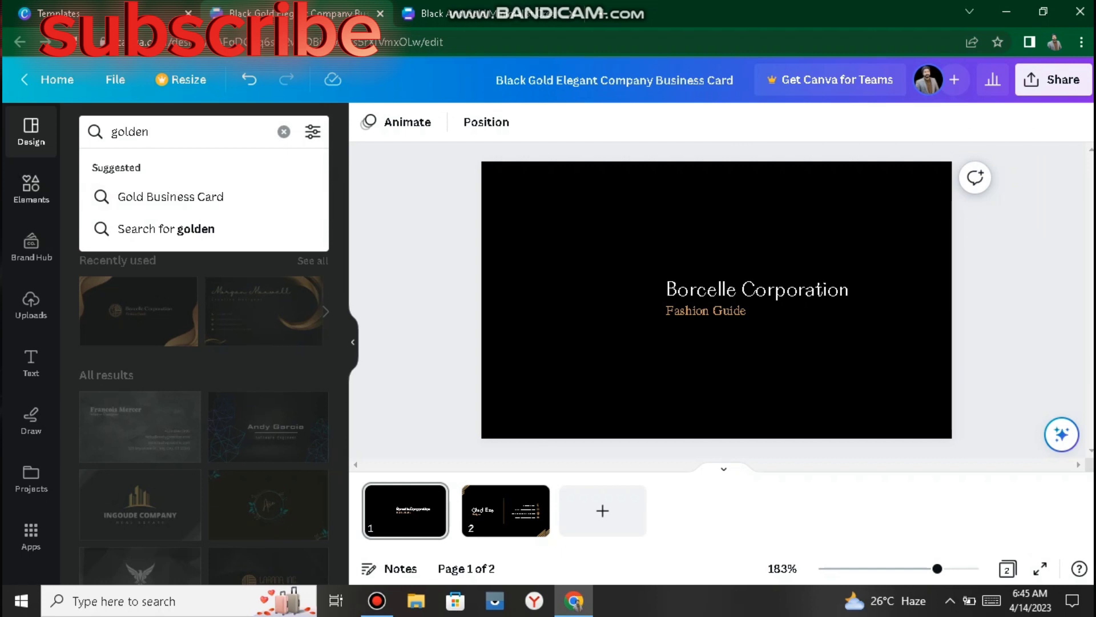
# Step: Search the elements library for "golden border" and restrict the results to graphics
pyautogui.click(31, 188)
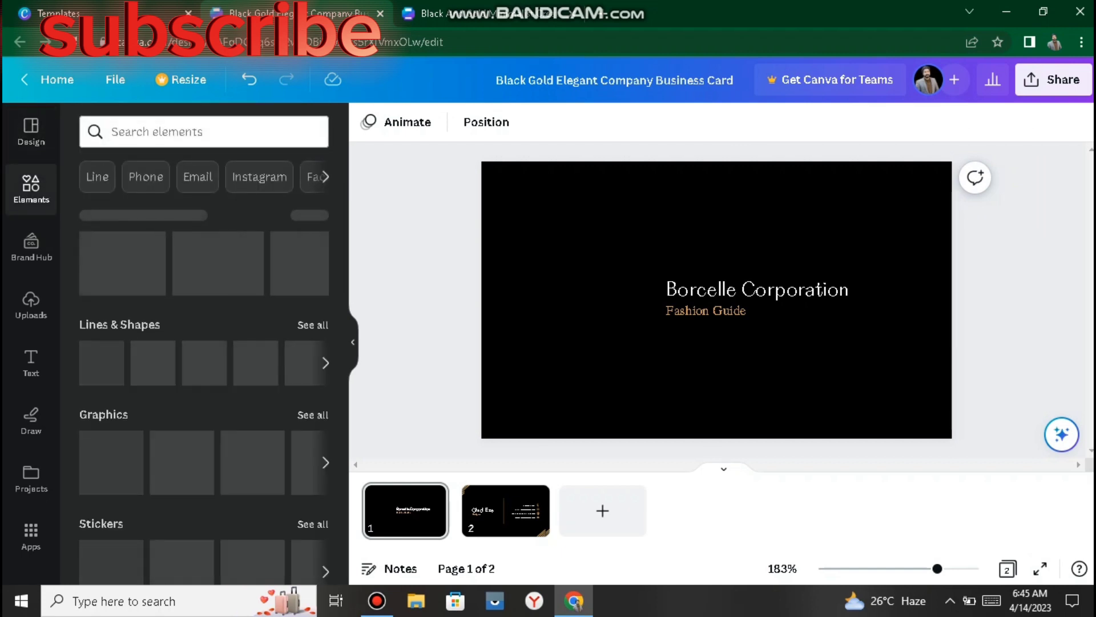
pyautogui.click(194, 132)
pyautogui.write('g')
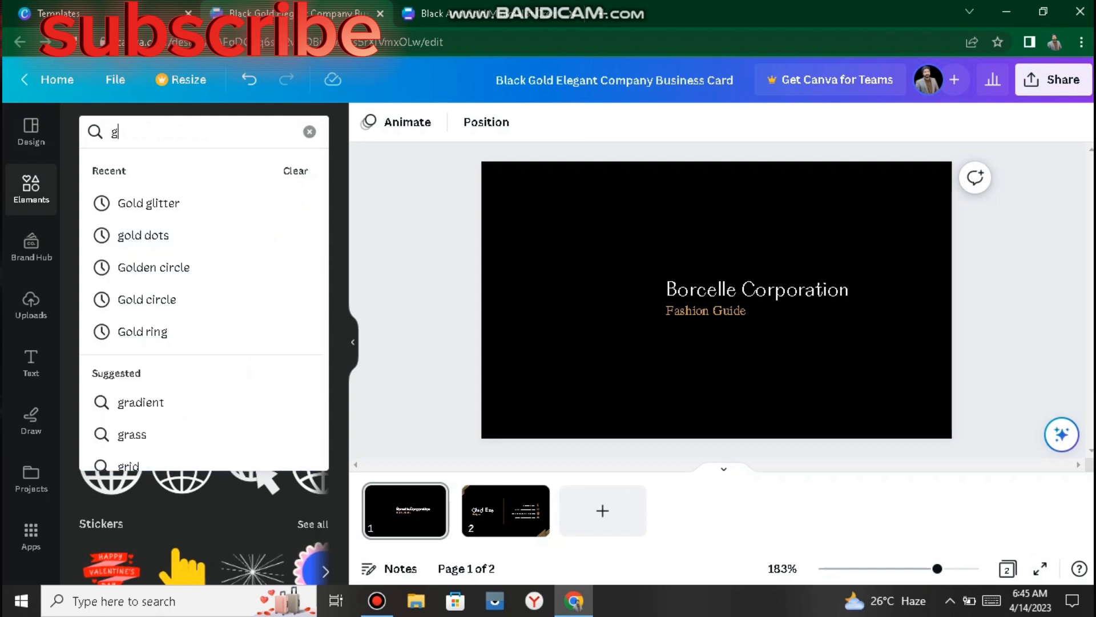
pyautogui.write('olden')
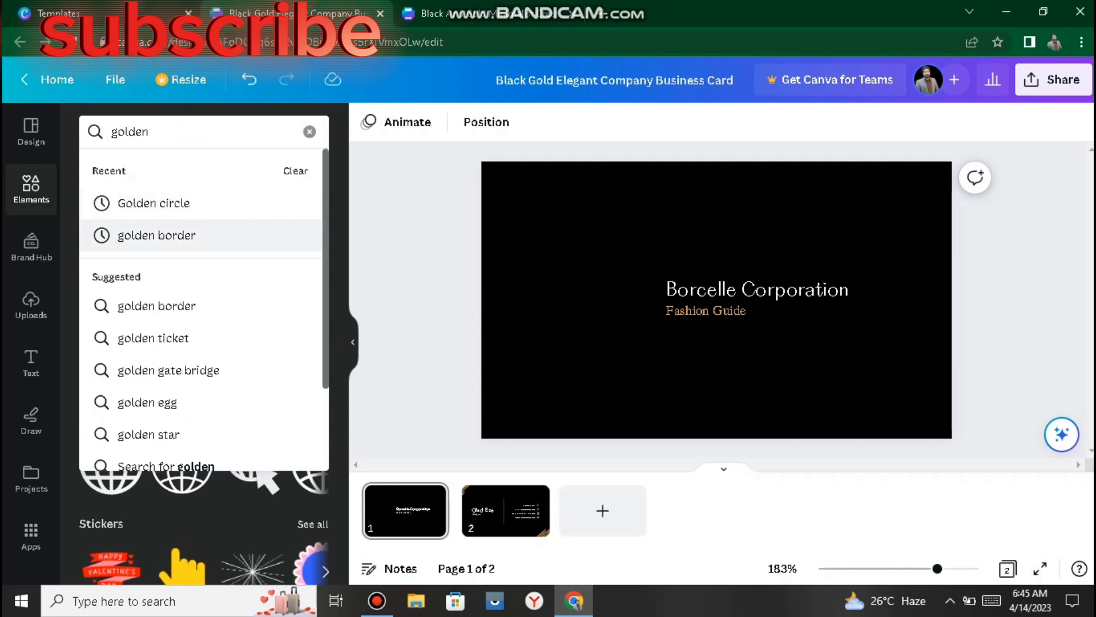
pyautogui.click(156, 235)
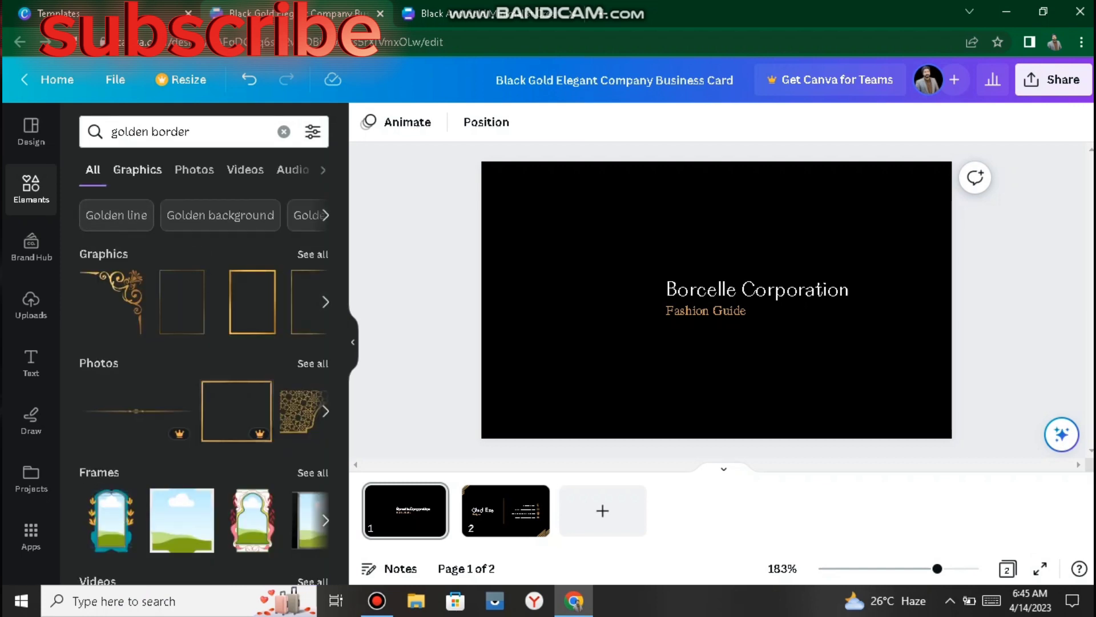
pyautogui.click(137, 170)
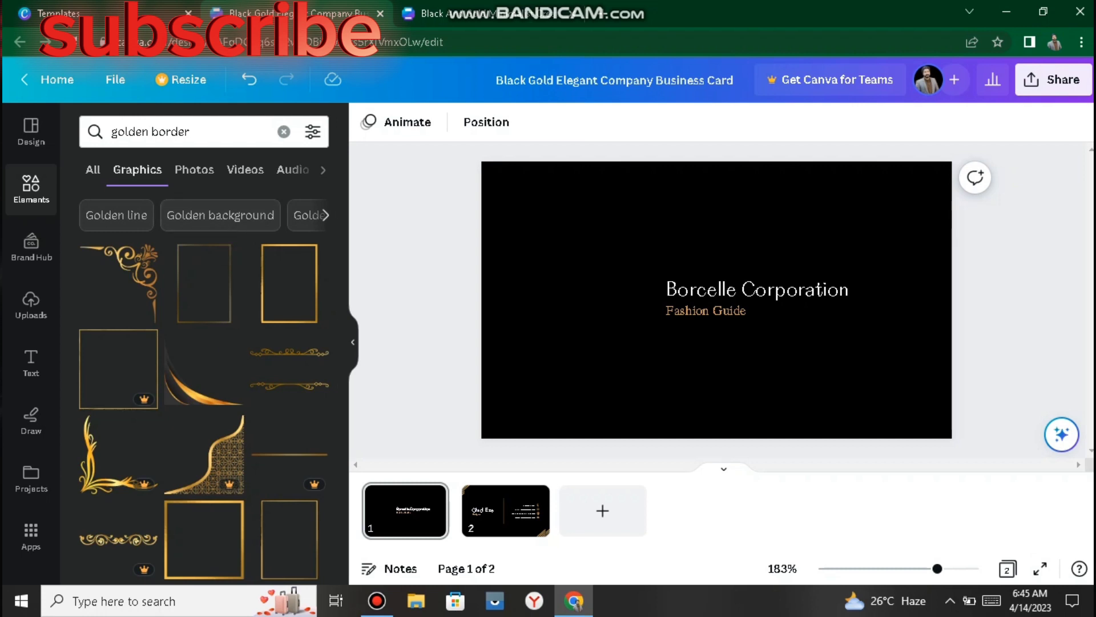
# Step: Add the gold wavy corner graphic with the dotted texture to page 1 and move it against the top edge in the card's right half
pyautogui.scroll(-4, 212, 386)
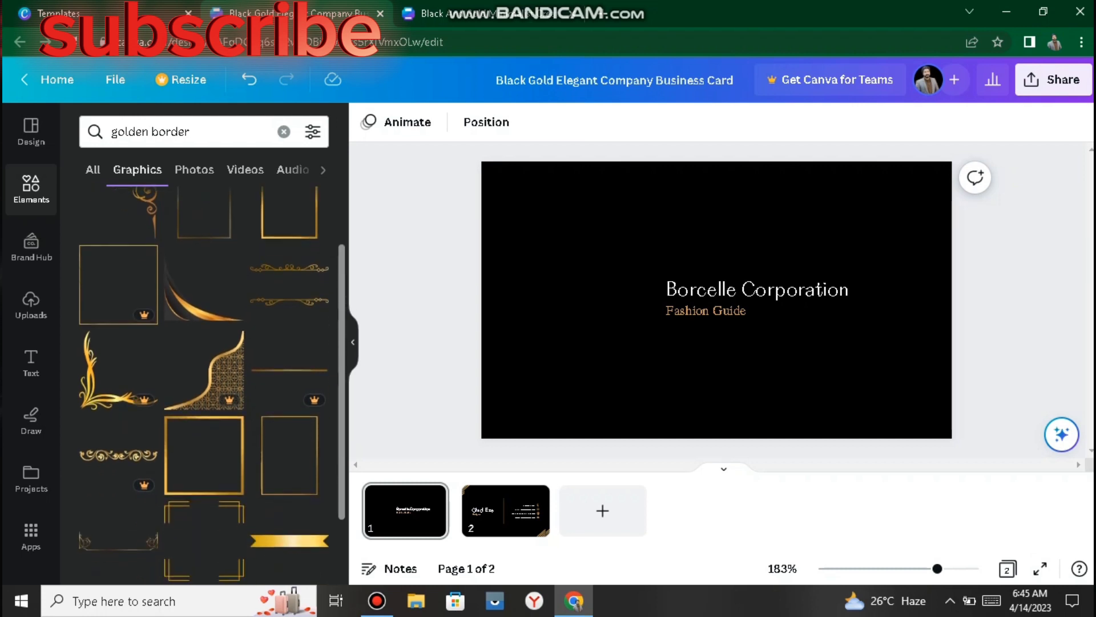
pyautogui.scroll(-3, 212, 386)
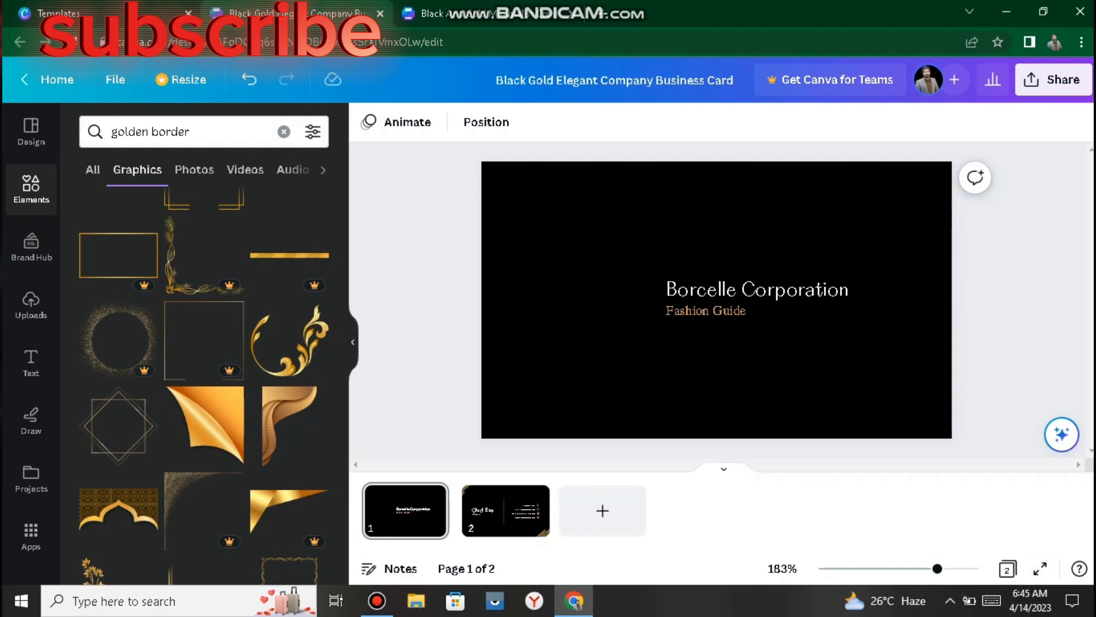
pyautogui.scroll(-5, 203, 386)
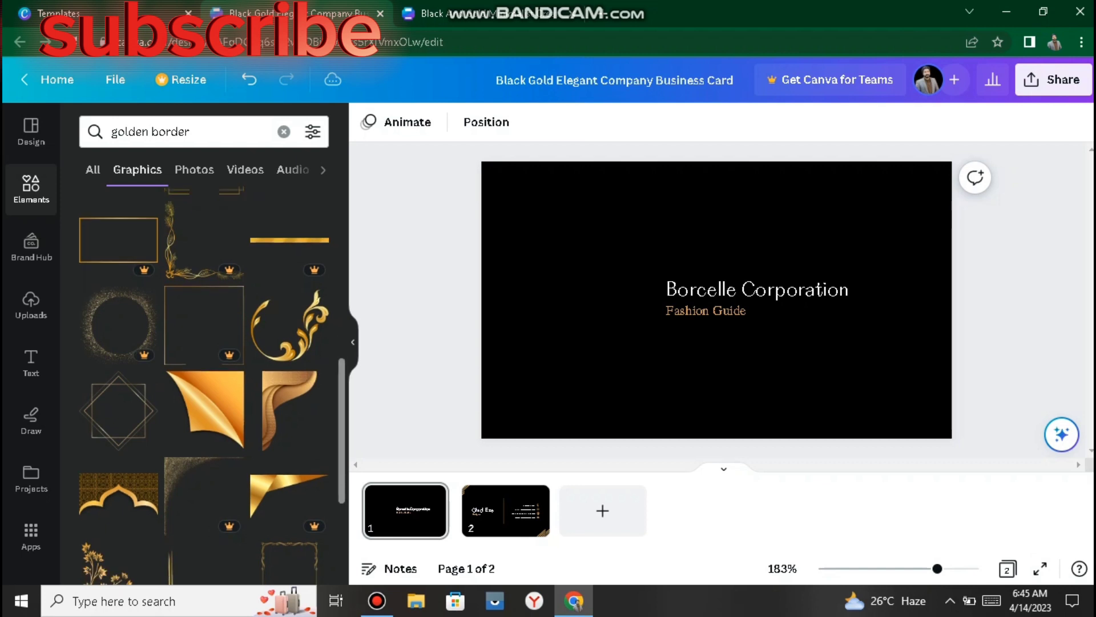
pyautogui.scroll(-4, 204, 385)
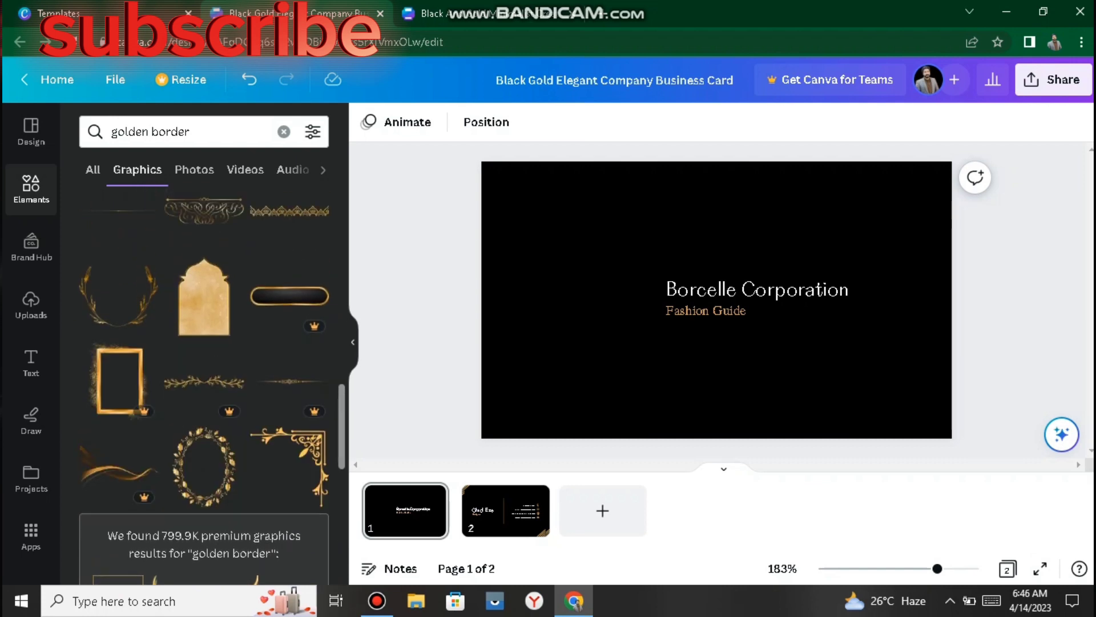
pyautogui.scroll(5, 289, 434)
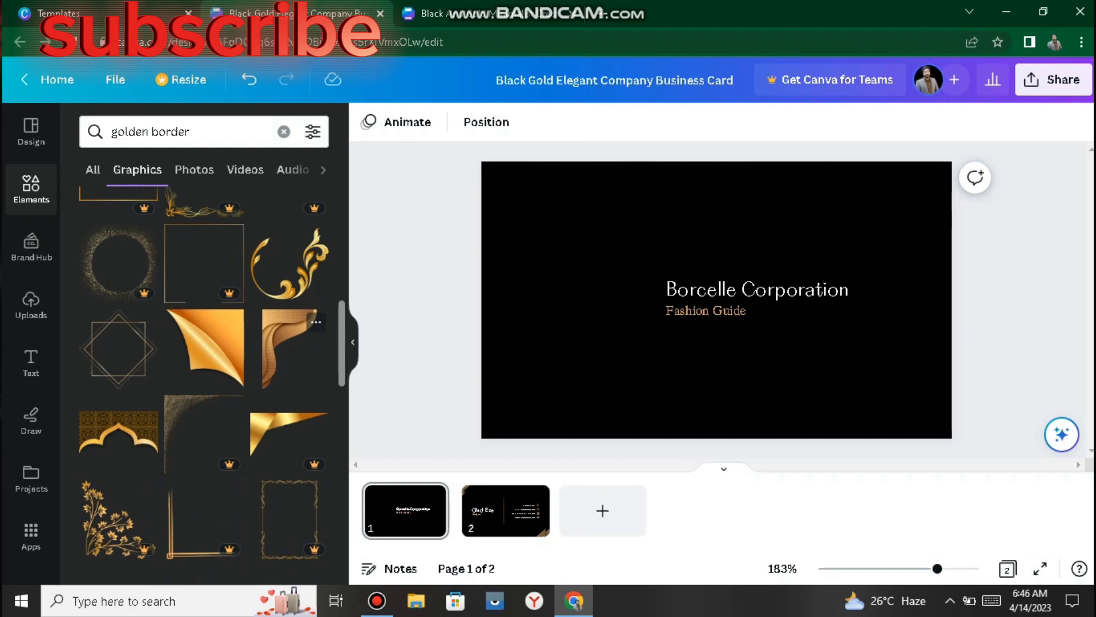
pyautogui.click(289, 349)
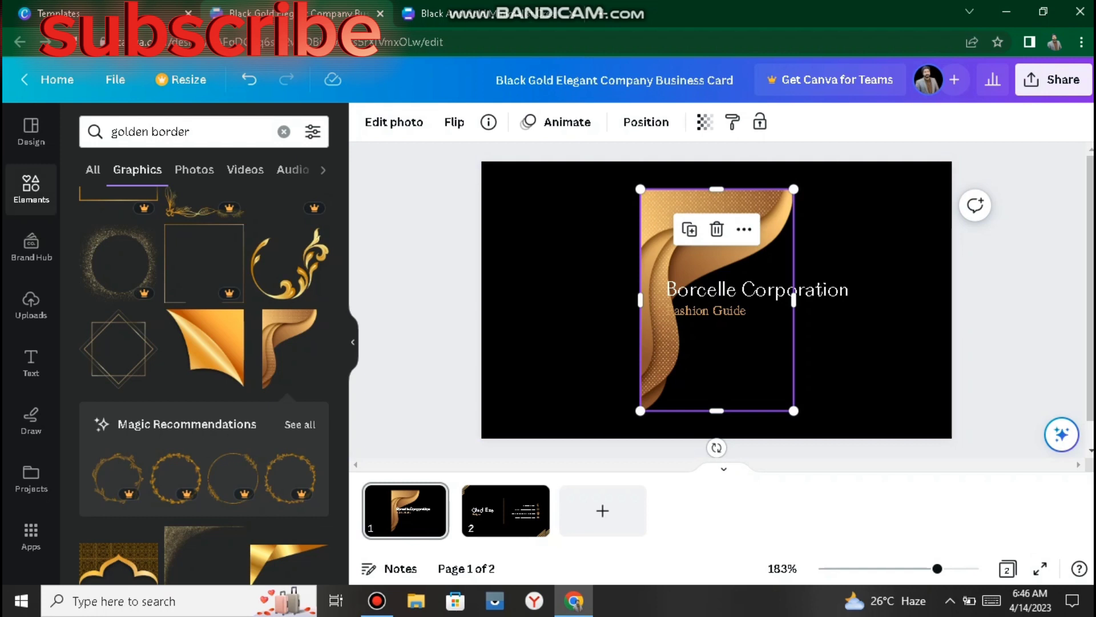
pyautogui.moveTo(717, 262); pyautogui.dragTo(851, 236)
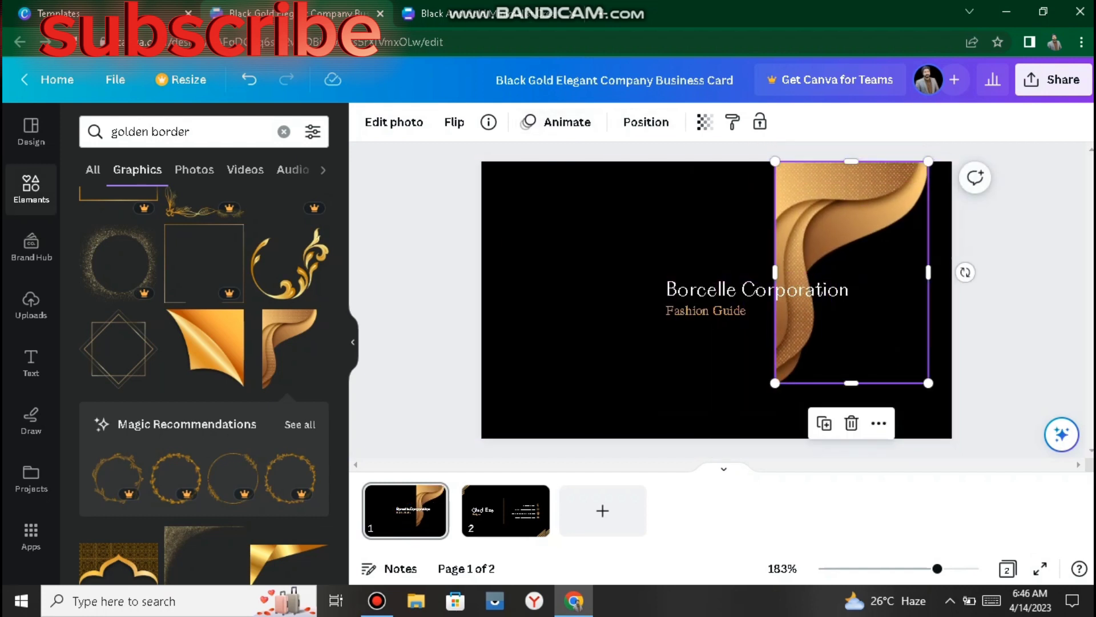
# Step: Flip the gold wavy graphic horizontally and move it flush into the card's upper-right corner
pyautogui.click(454, 122)
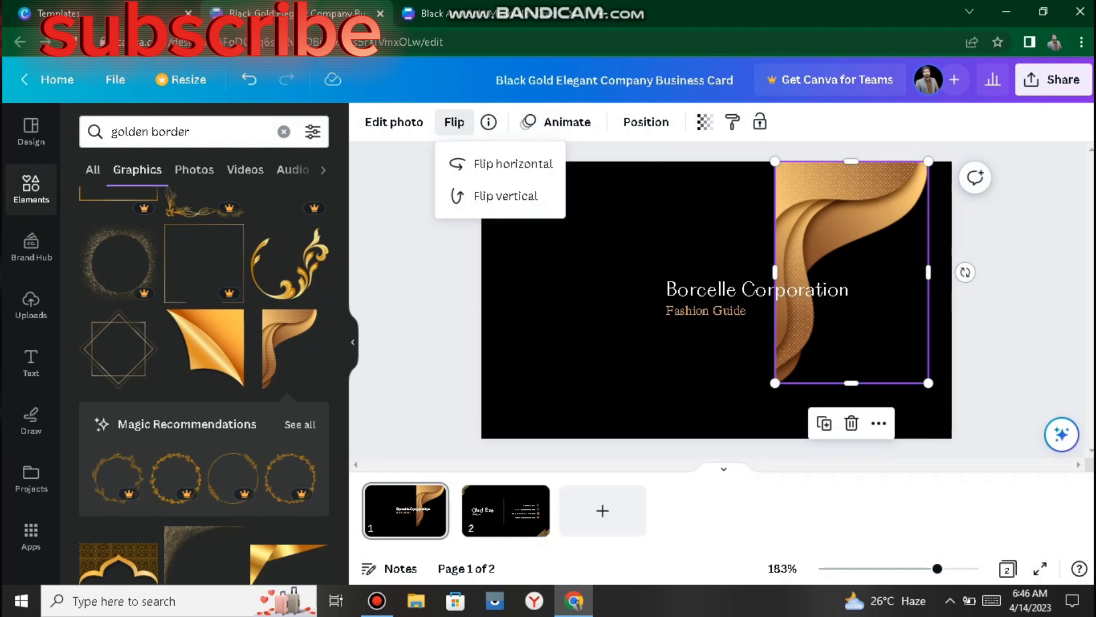
pyautogui.click(502, 164)
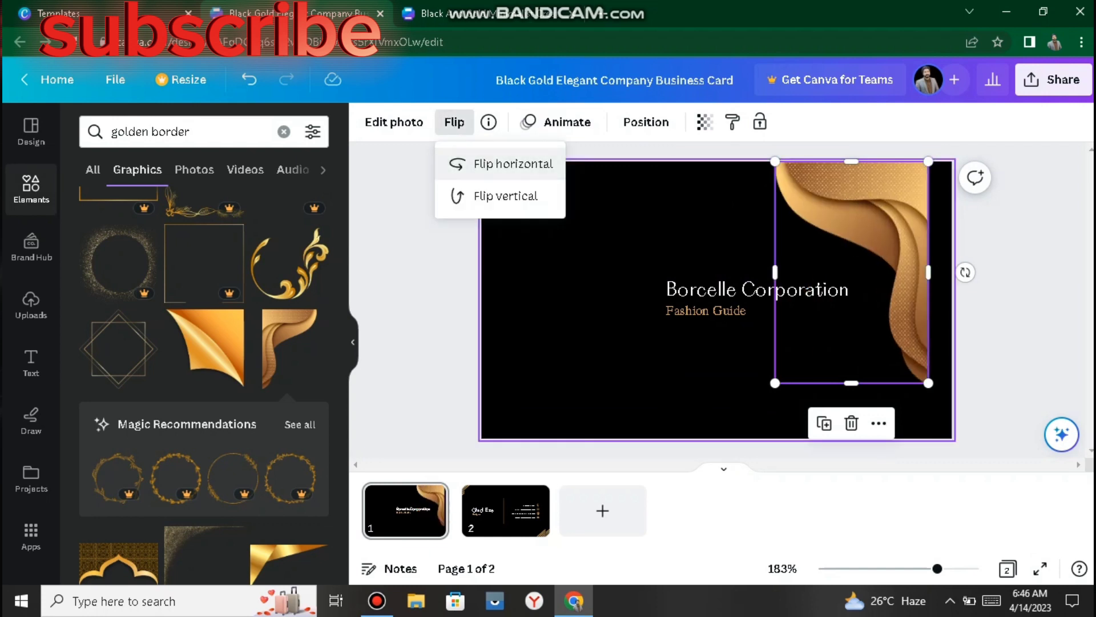
pyautogui.moveTo(868, 229); pyautogui.dragTo(892, 228)
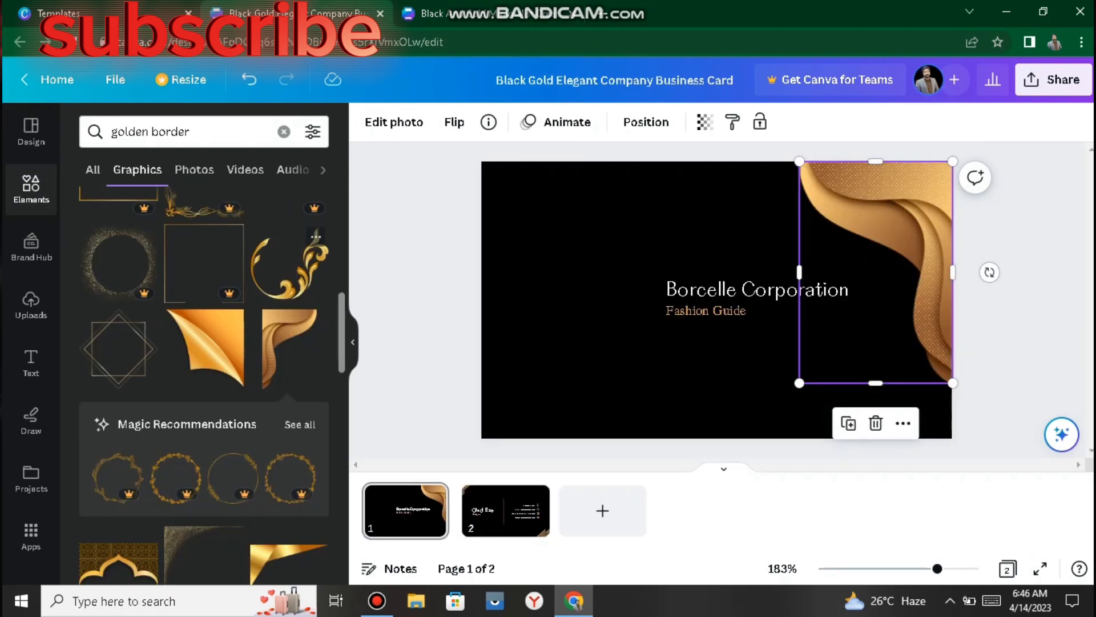
# Step: Place a second copy of the dotted gold wavy graphic, flipped vertically, in the lower-left corner of the card
pyautogui.click(288, 348)
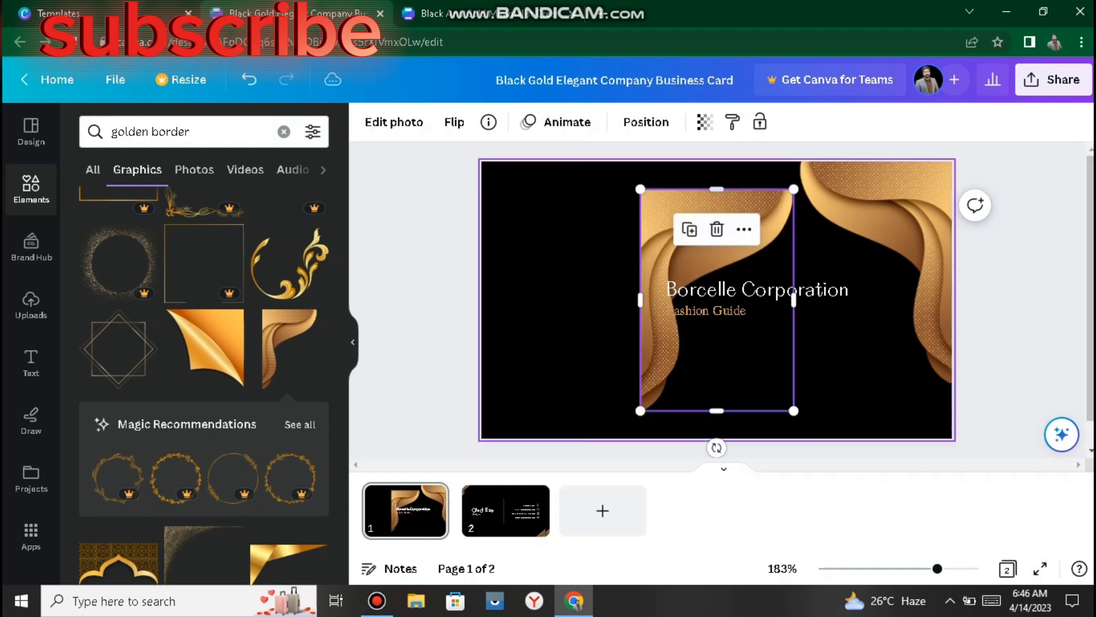
pyautogui.click(454, 121)
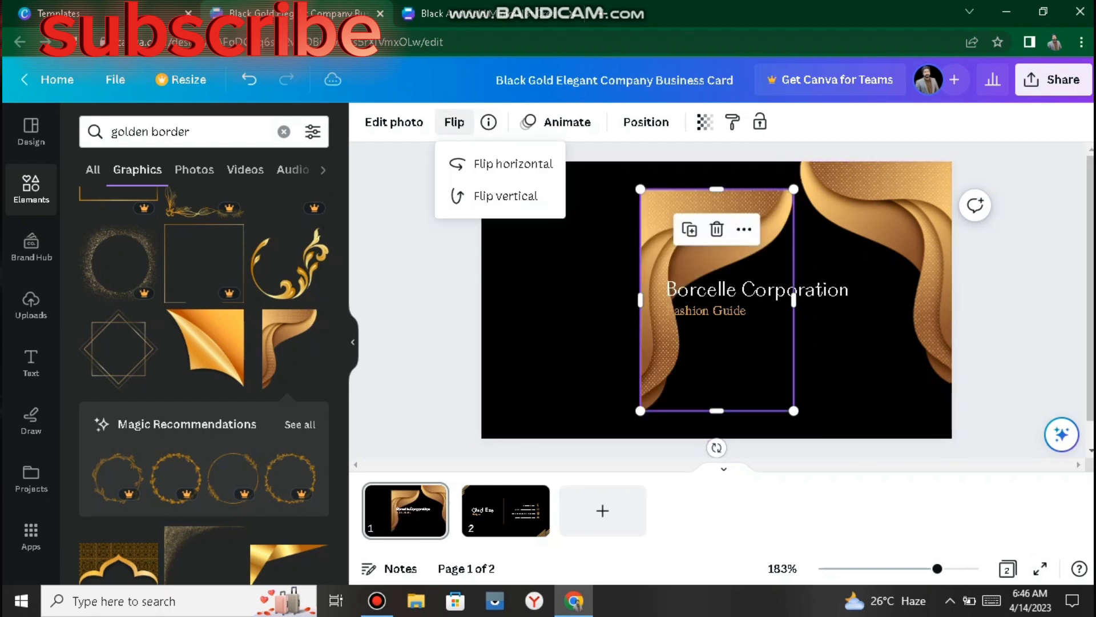
pyautogui.click(503, 164)
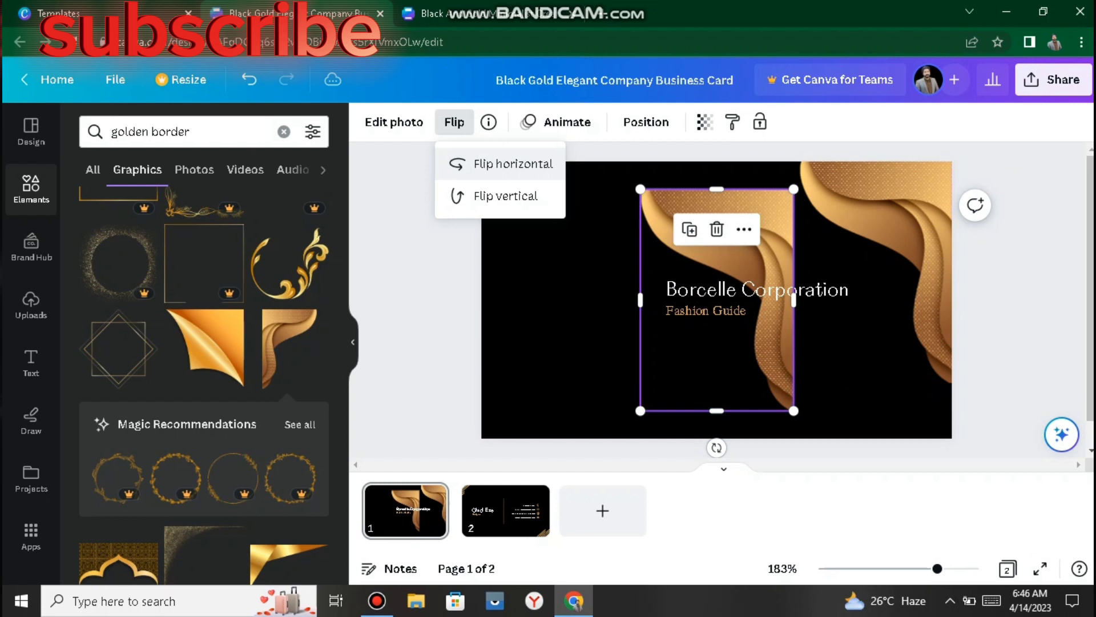
pyautogui.click(491, 195)
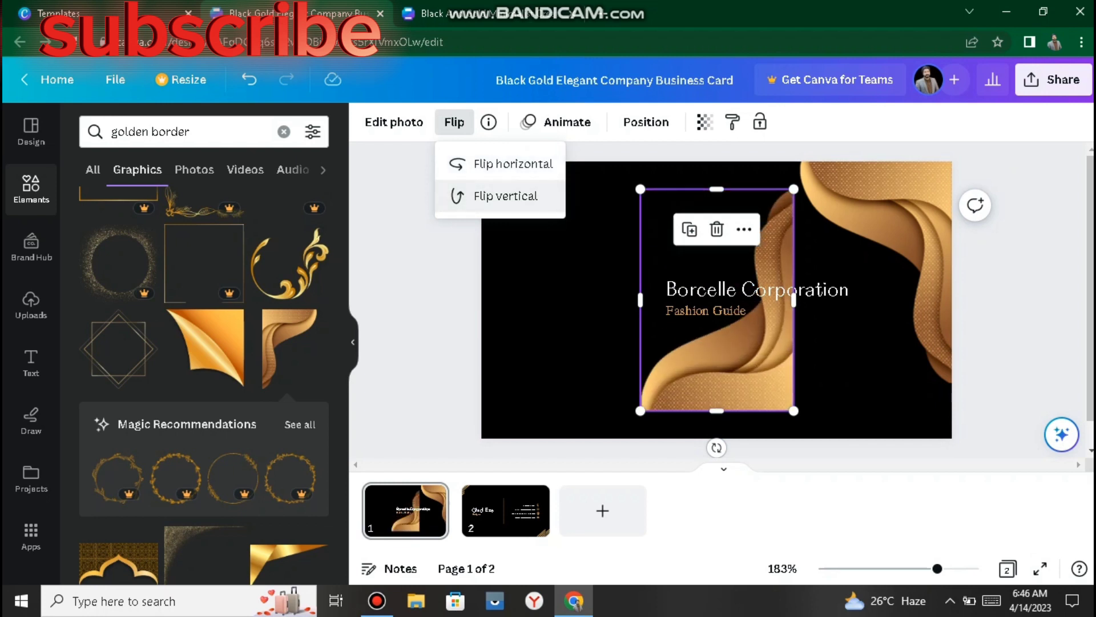
pyautogui.click(502, 163)
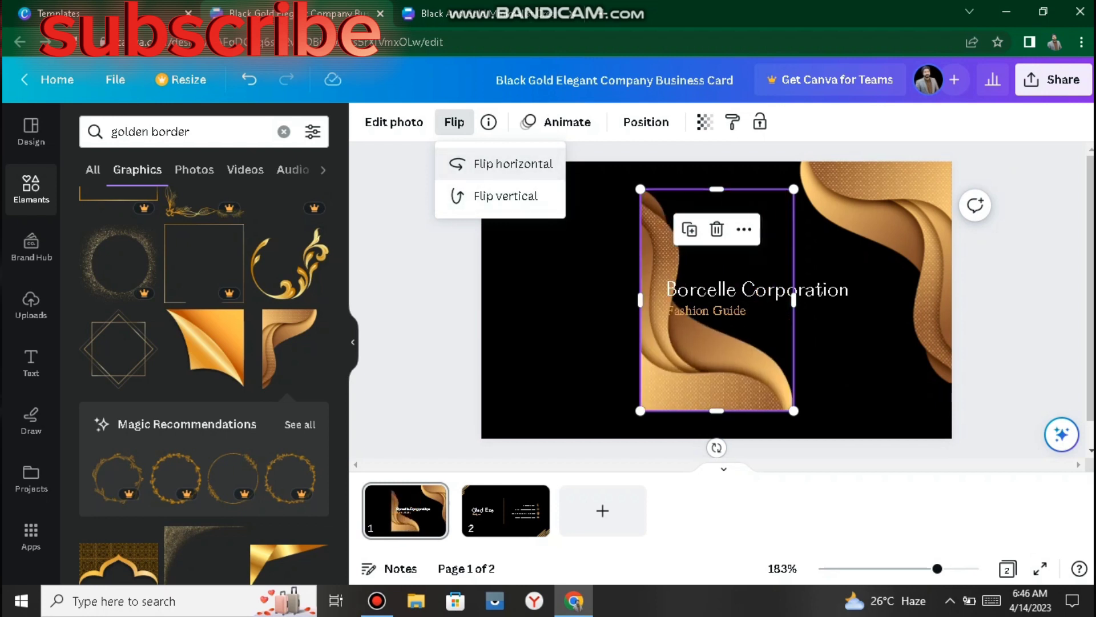
pyautogui.click(454, 122)
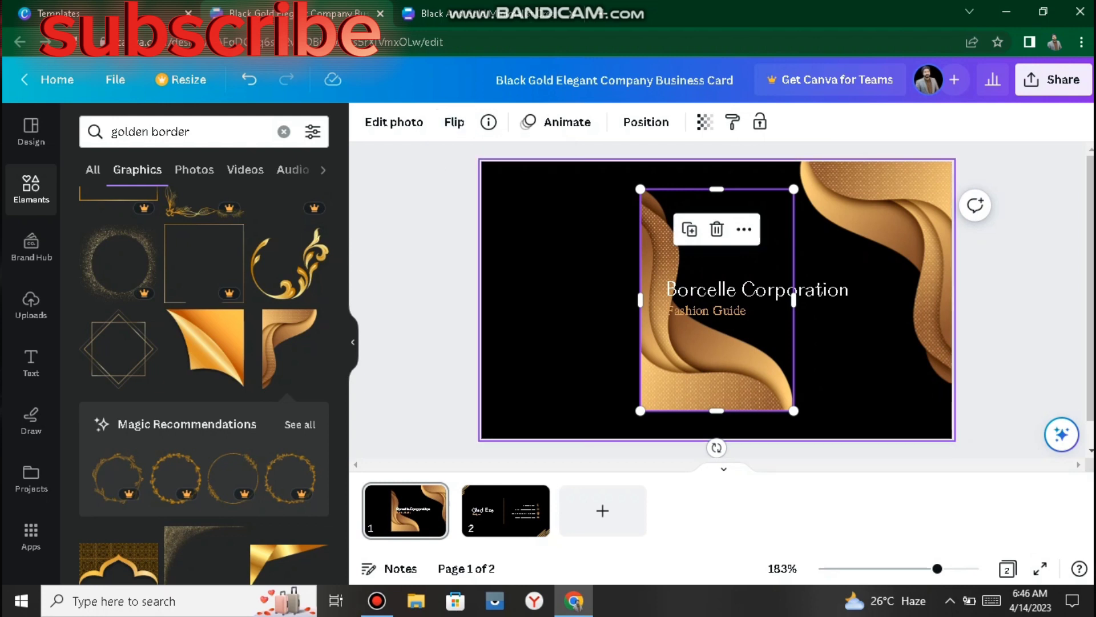
pyautogui.click(572, 366)
pyautogui.moveTo(716, 342); pyautogui.dragTo(541, 396)
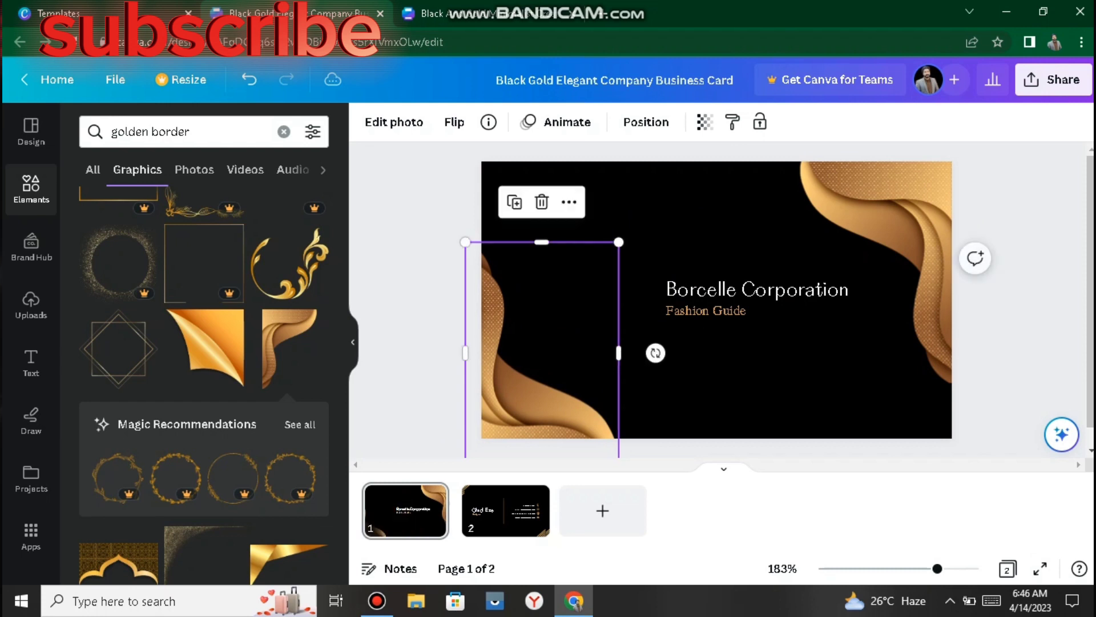
# Step: Rotate the upper-right wave graphic counterclockwise and place it back over the card's corner so it overhangs the edges
pyautogui.moveTo(873, 268); pyautogui.dragTo(805, 250)
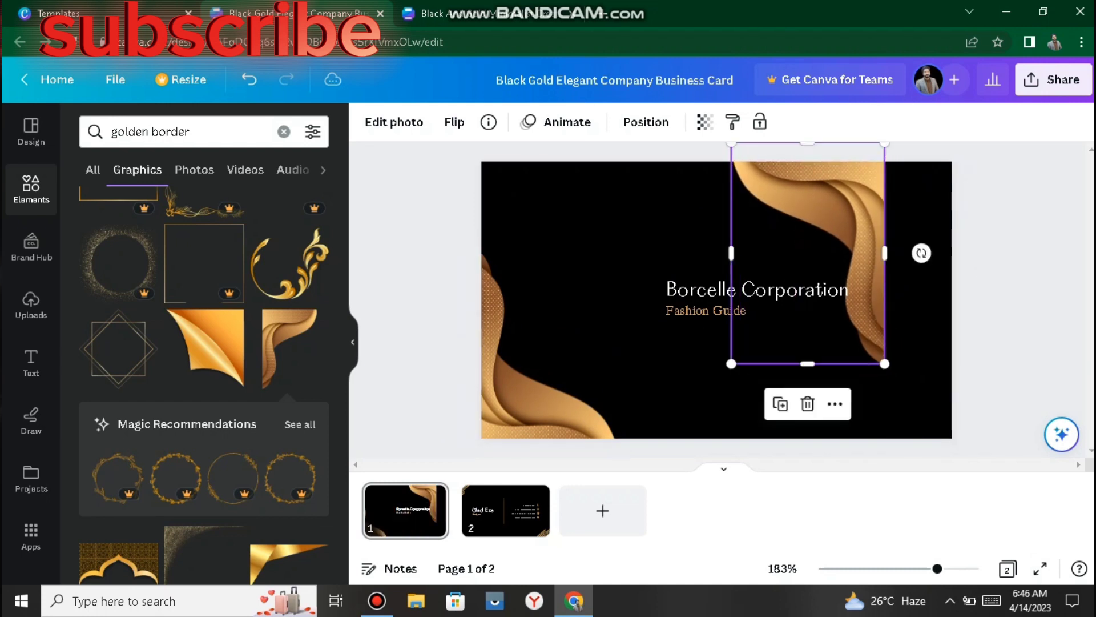
pyautogui.moveTo(922, 253); pyautogui.dragTo(960, 315)
pyautogui.moveTo(927, 315); pyautogui.dragTo(958, 331)
pyautogui.moveTo(823, 261); pyautogui.dragTo(892, 242)
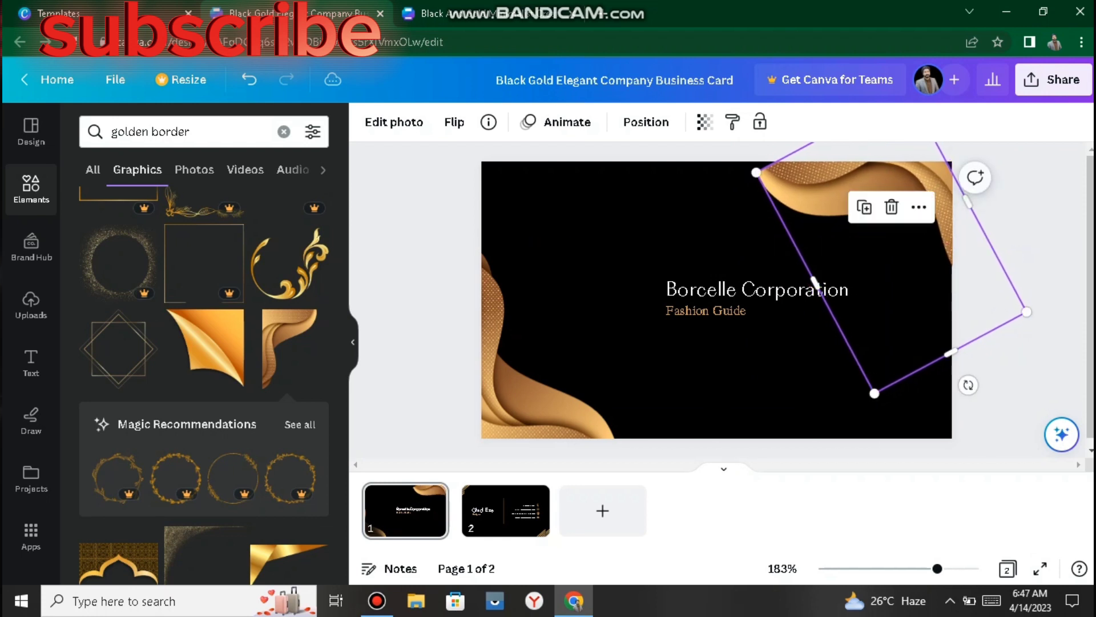
# Step: Set the transparency of the upper-right wave graphic to 67 and of the lower-left one to 79
pyautogui.click(705, 121)
pyautogui.moveTo(705, 186); pyautogui.dragTo(653, 186)
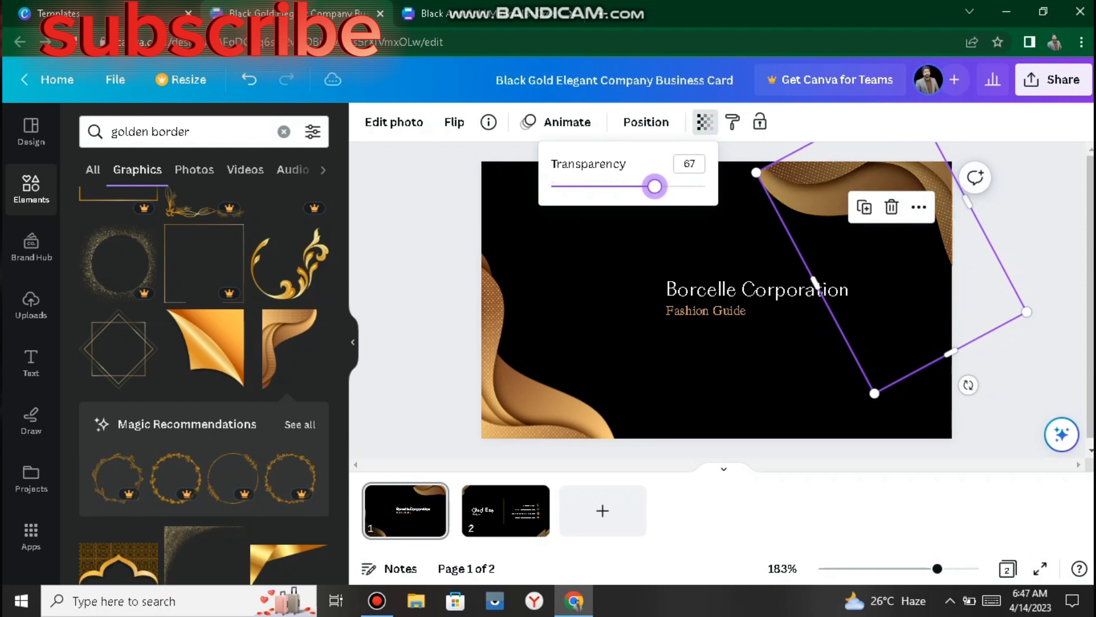
pyautogui.click(536, 387)
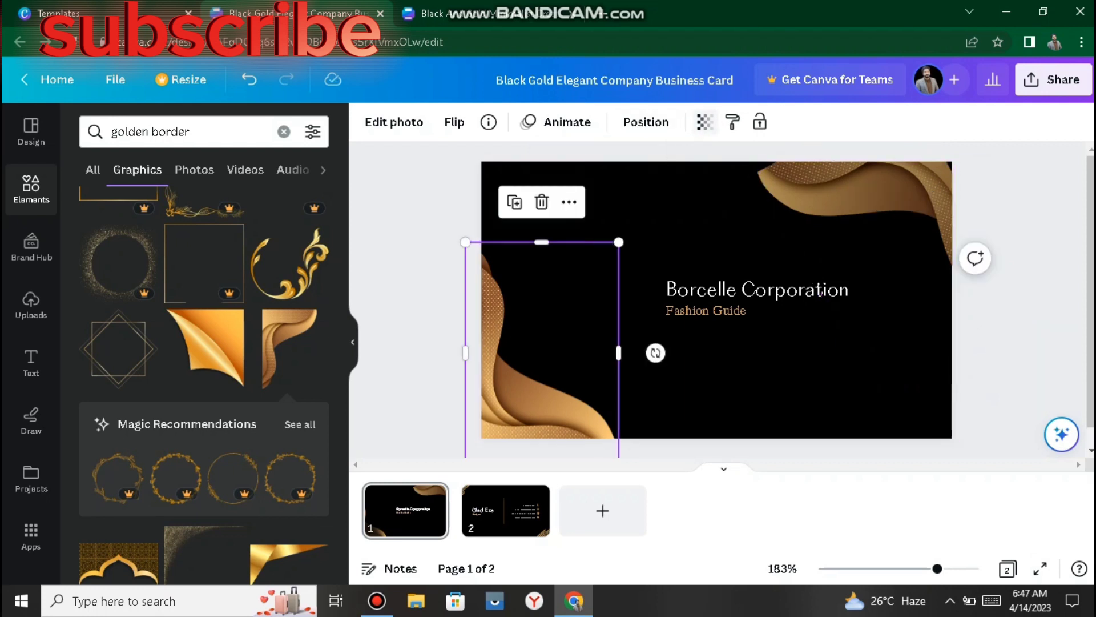
pyautogui.click(704, 121)
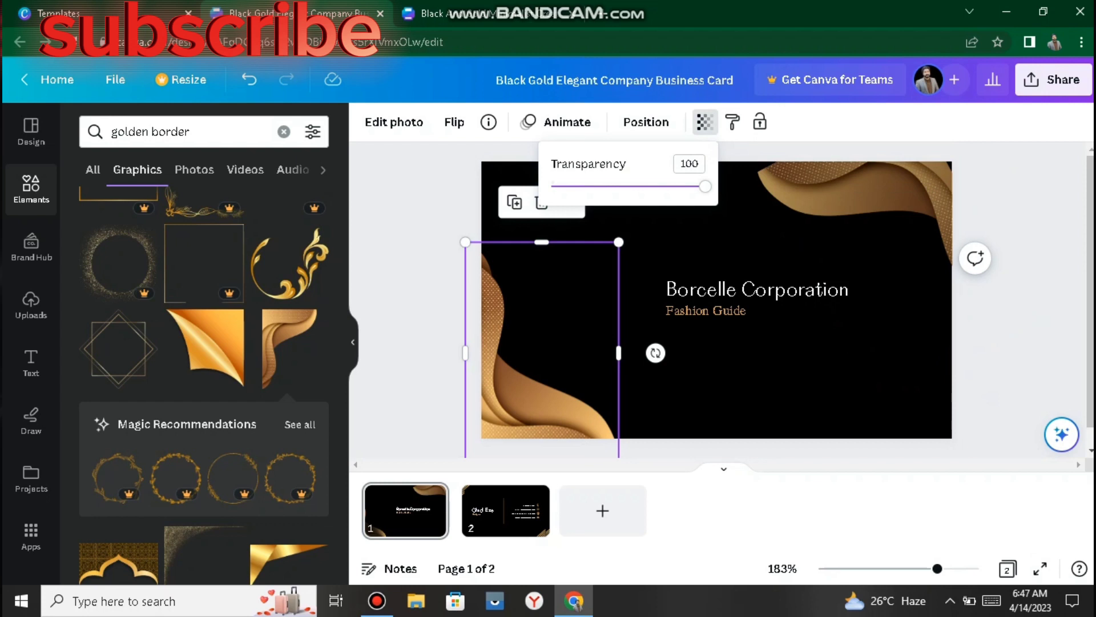
pyautogui.moveTo(705, 186); pyautogui.dragTo(673, 187)
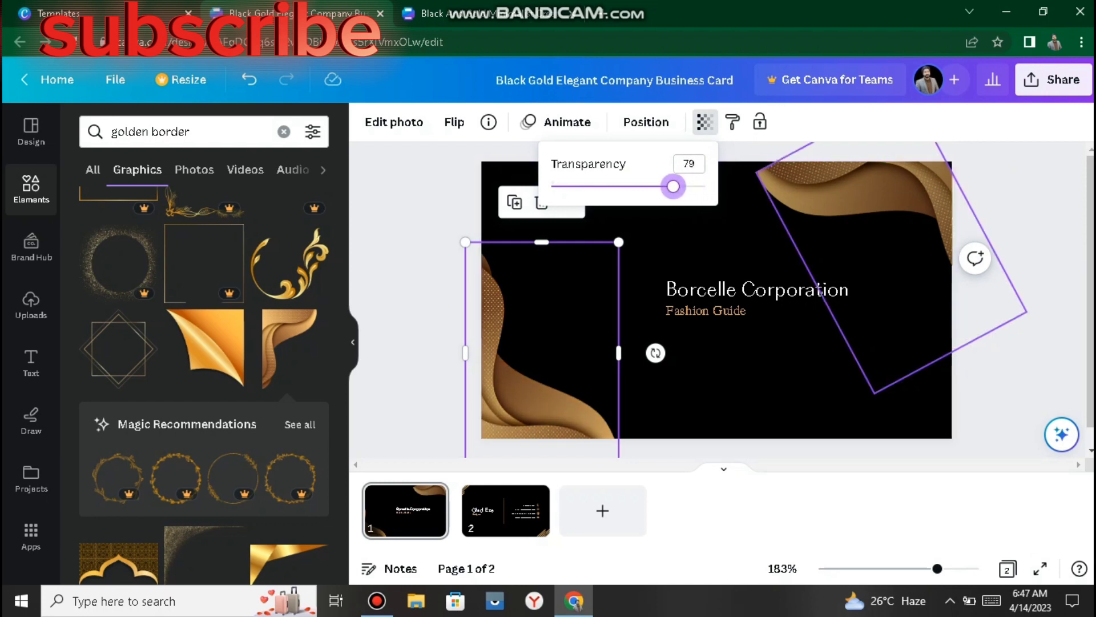
# Step: Enlarge the upper-right wave graphic slightly and adjust its position so it fills the card's corner
pyautogui.click(896, 197)
pyautogui.moveTo(896, 197); pyautogui.dragTo(889, 187)
pyautogui.press('Up')
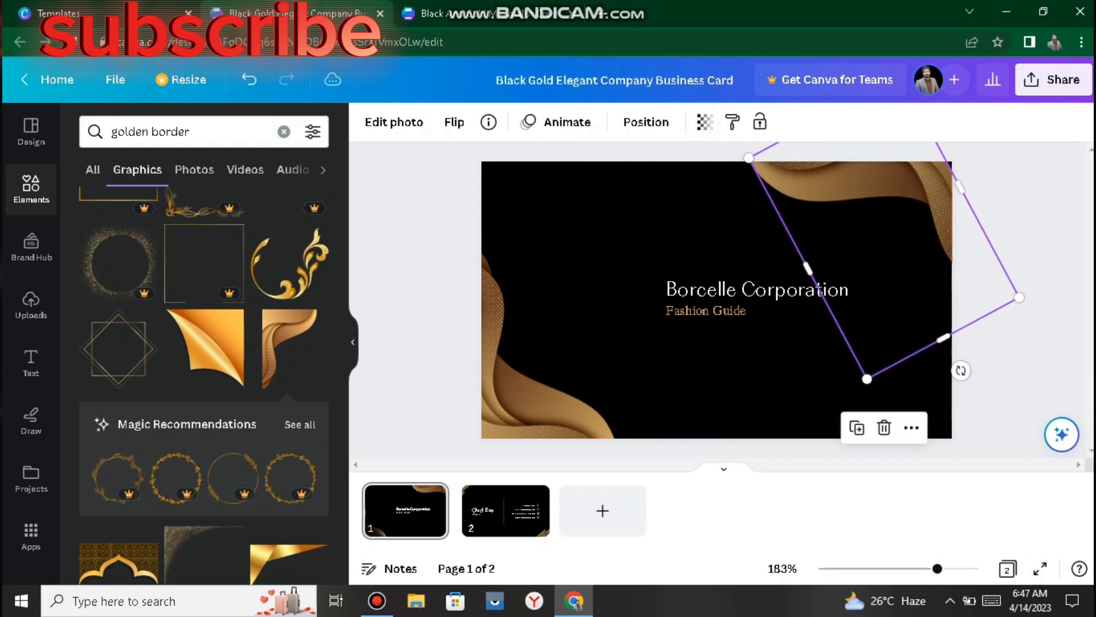
pyautogui.press('Up')
pyautogui.press('Down')
pyautogui.press('Down')
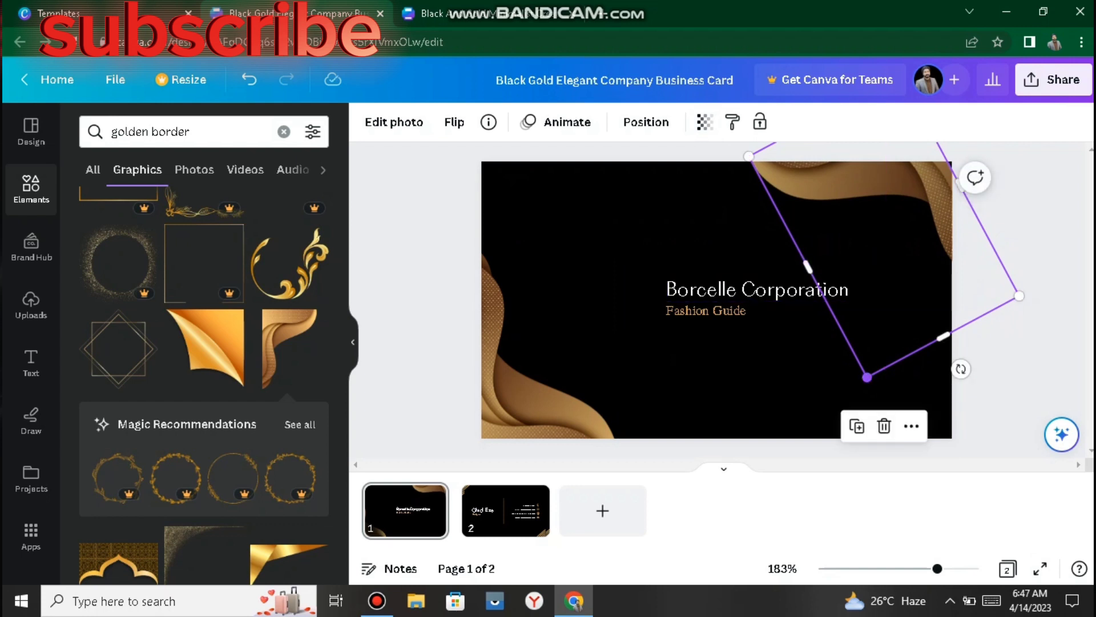
pyautogui.moveTo(867, 376); pyautogui.dragTo(865, 393)
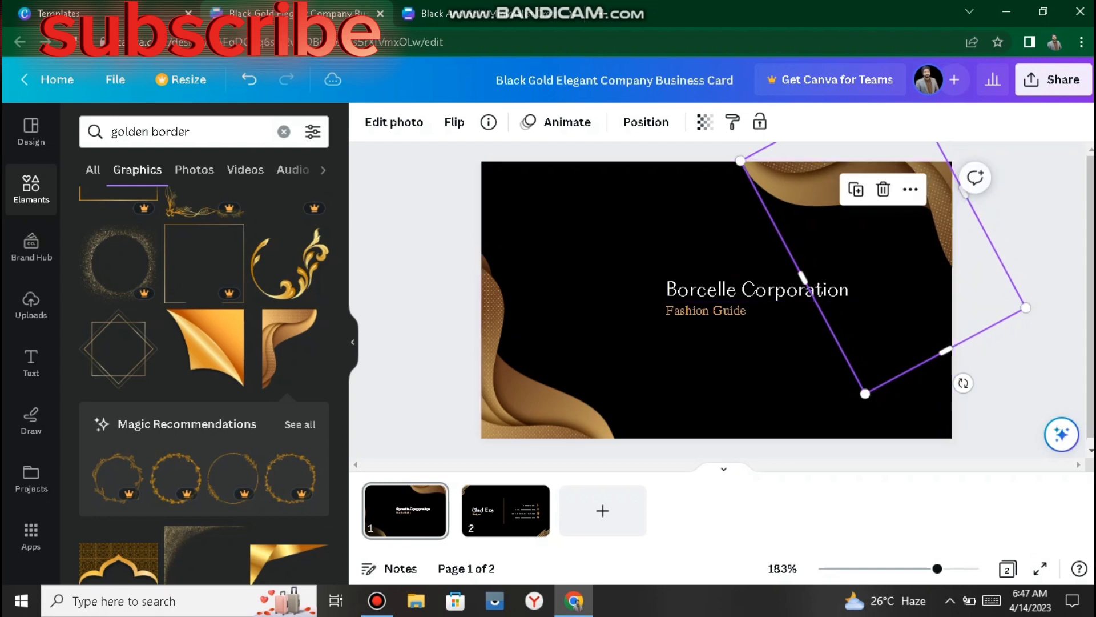
pyautogui.moveTo(882, 251); pyautogui.dragTo(890, 259)
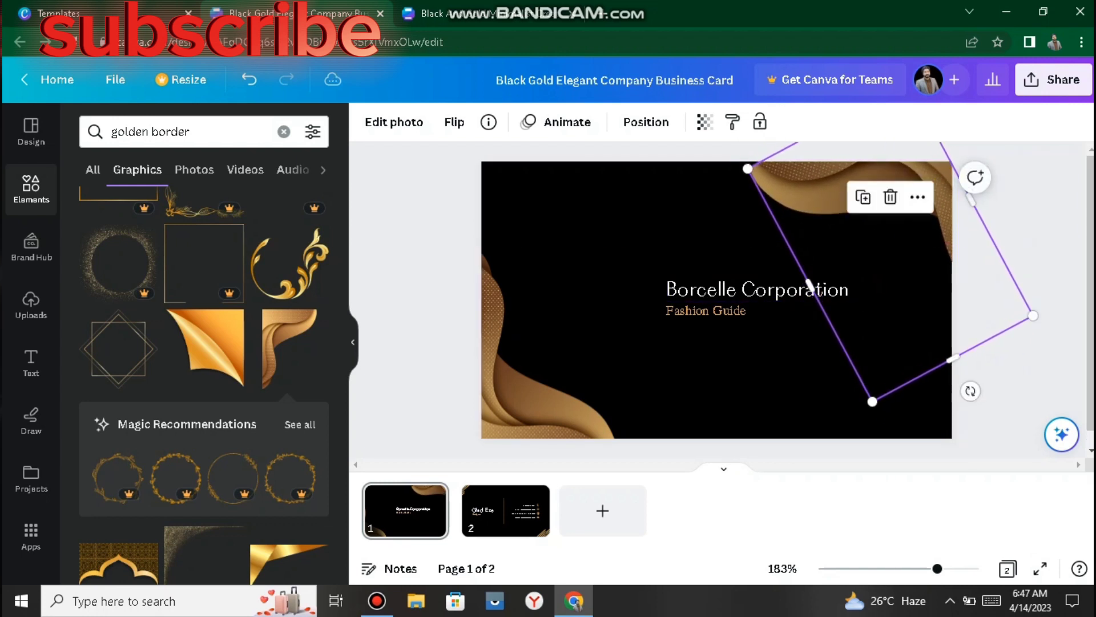
pyautogui.moveTo(748, 168); pyautogui.dragTo(717, 153)
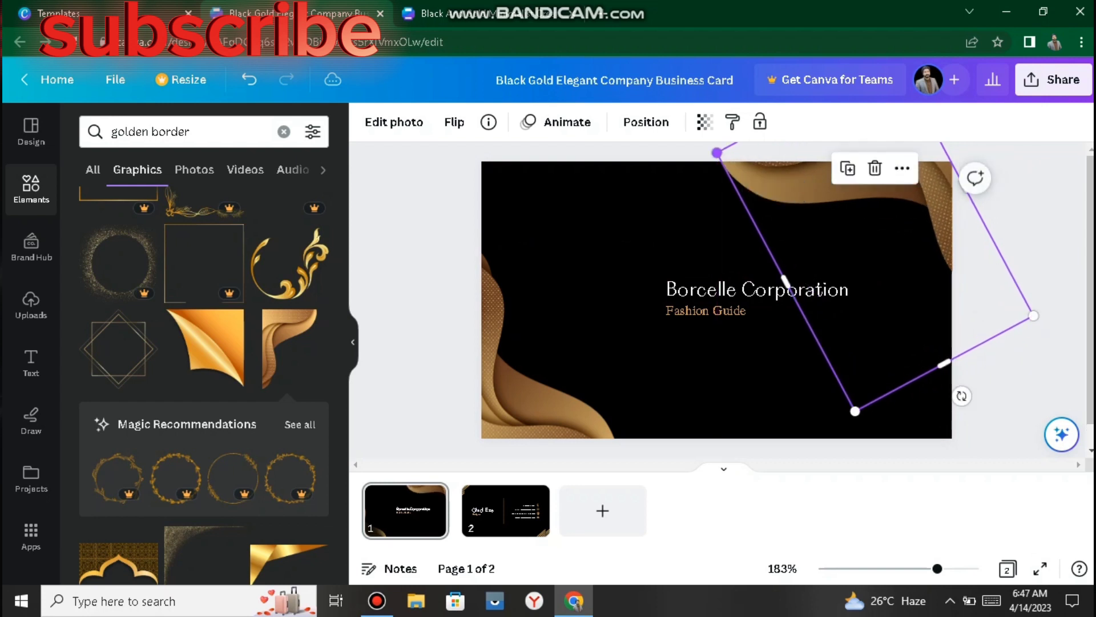
pyautogui.click(645, 230)
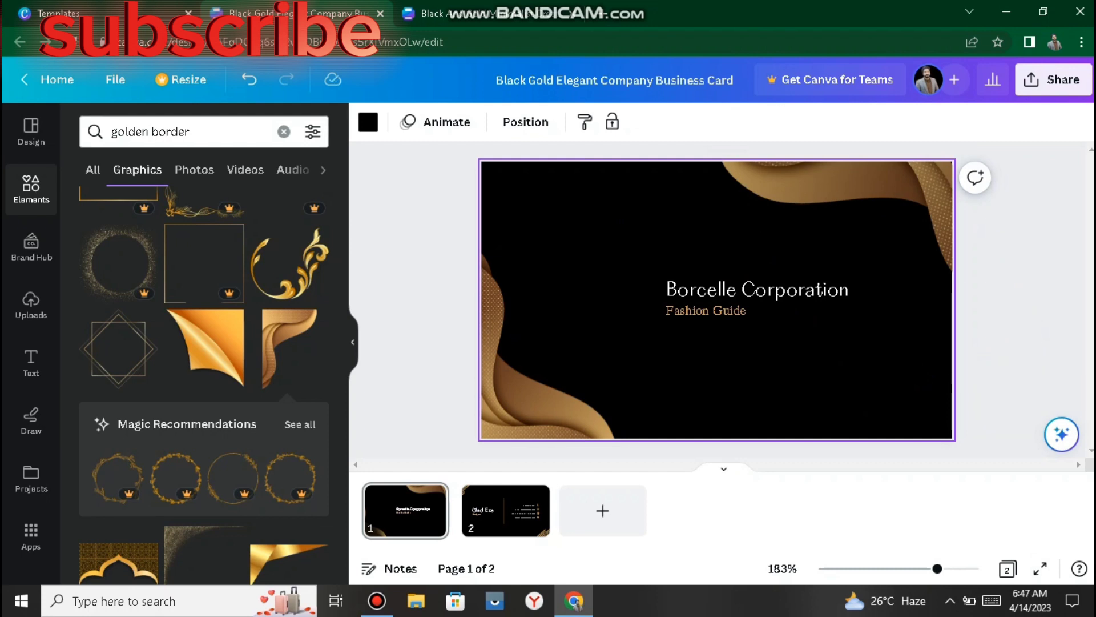
# Step: Search the elements library for "olden logo" and restrict the results to graphics
pyautogui.click(283, 131)
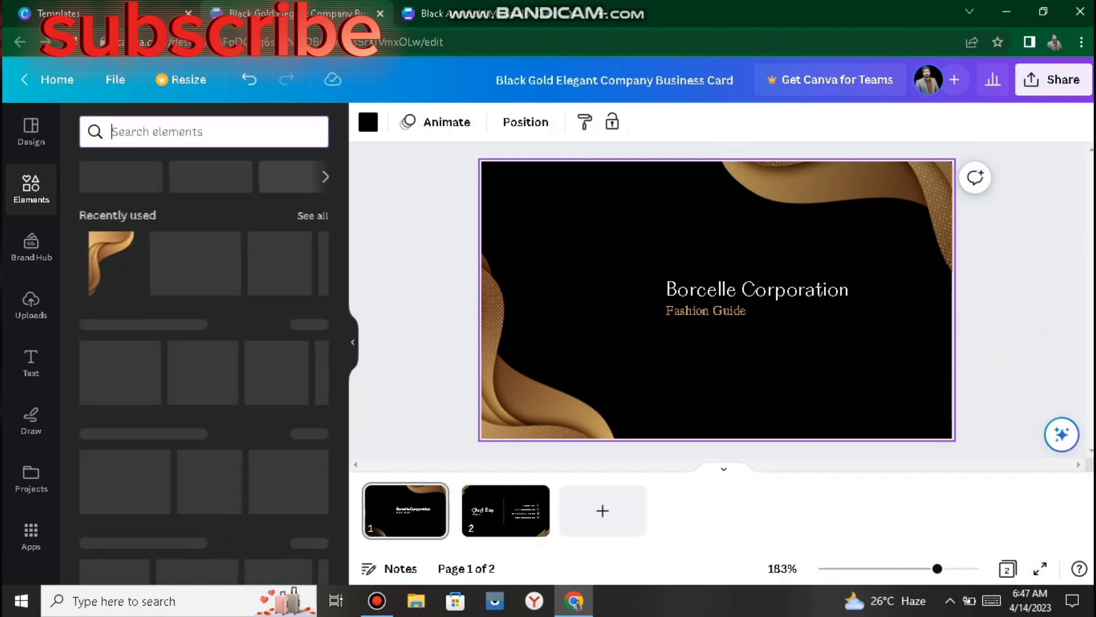
pyautogui.write('olden')
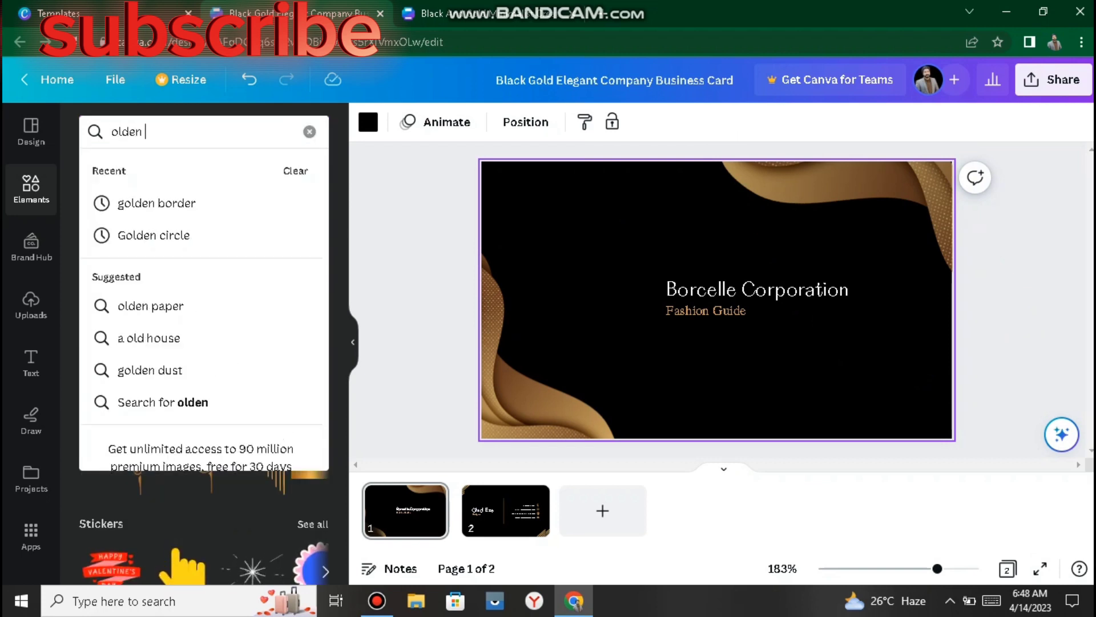
pyautogui.write(' logo')
pyautogui.press('Return')
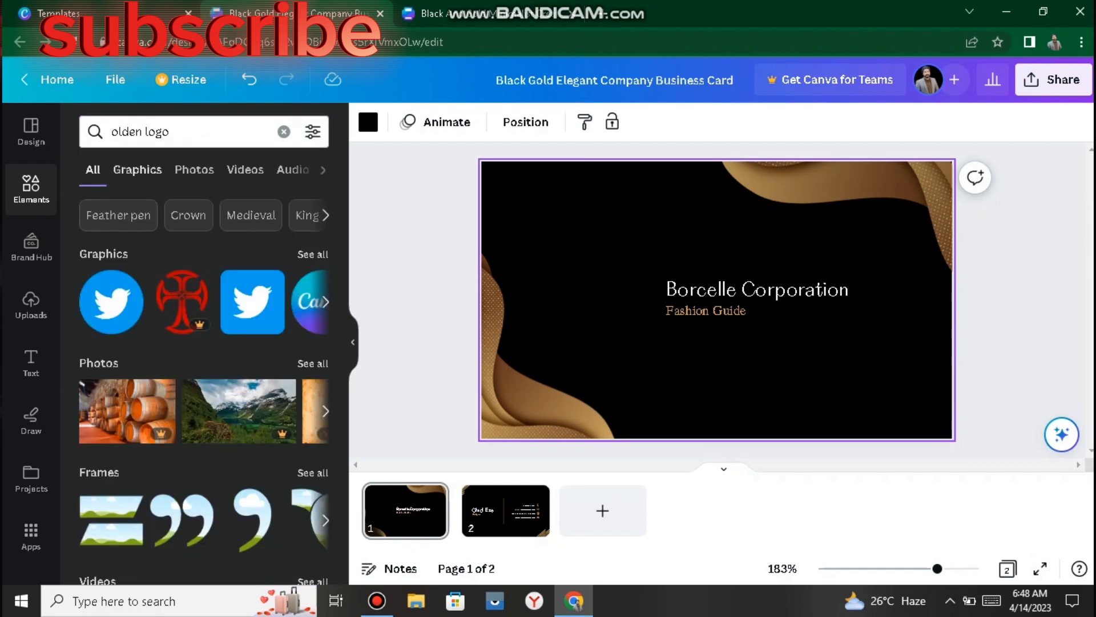
pyautogui.click(137, 170)
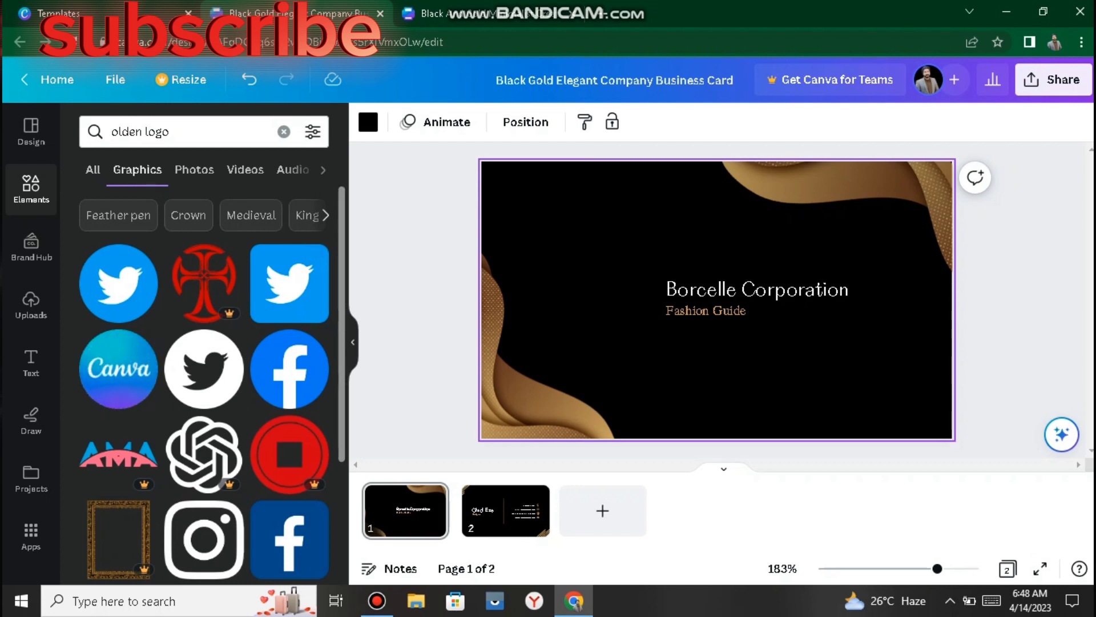
# Step: Examine the logo graphics for a suitable gold logo, checking the Black And Gold Minimalist Creative designer Business Card for reference
pyautogui.scroll(-7, 204, 385)
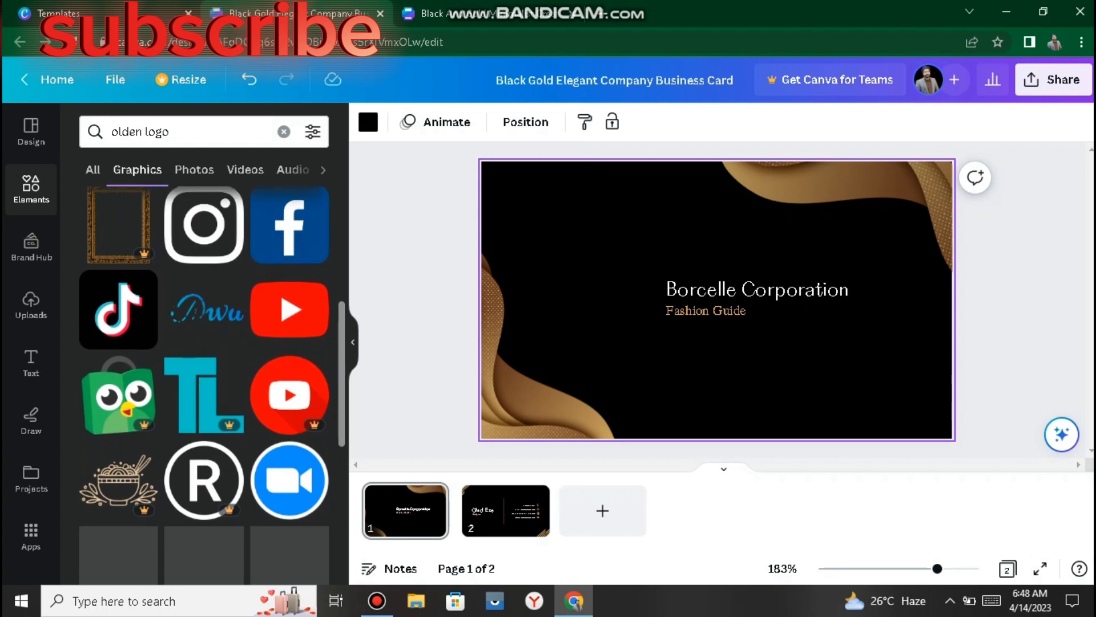
pyautogui.scroll(-2, 204, 385)
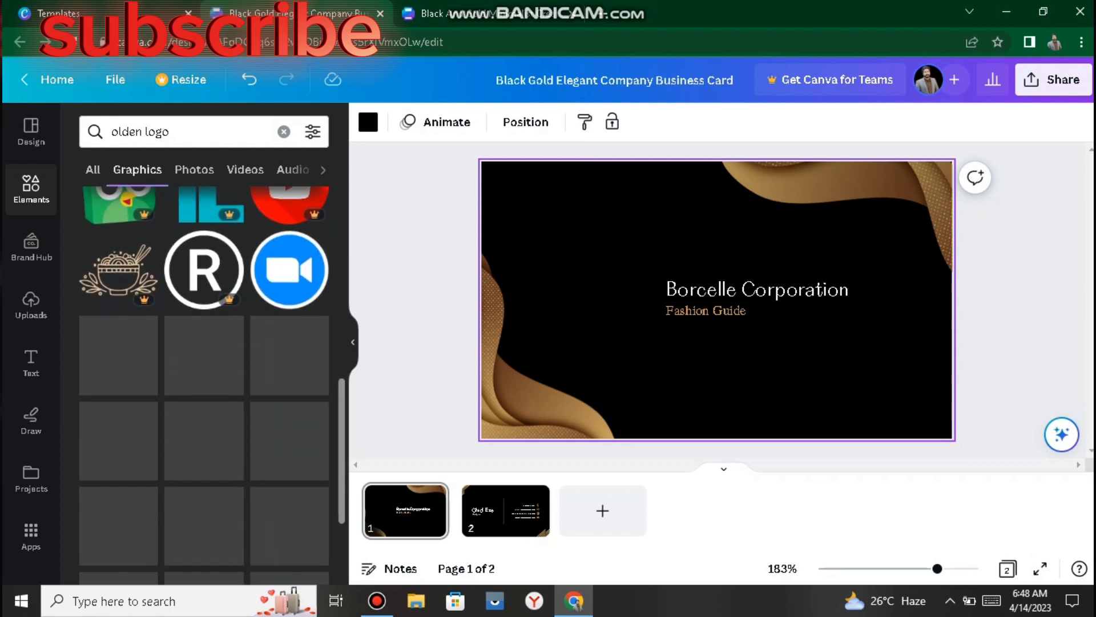
pyautogui.scroll(-1, 204, 386)
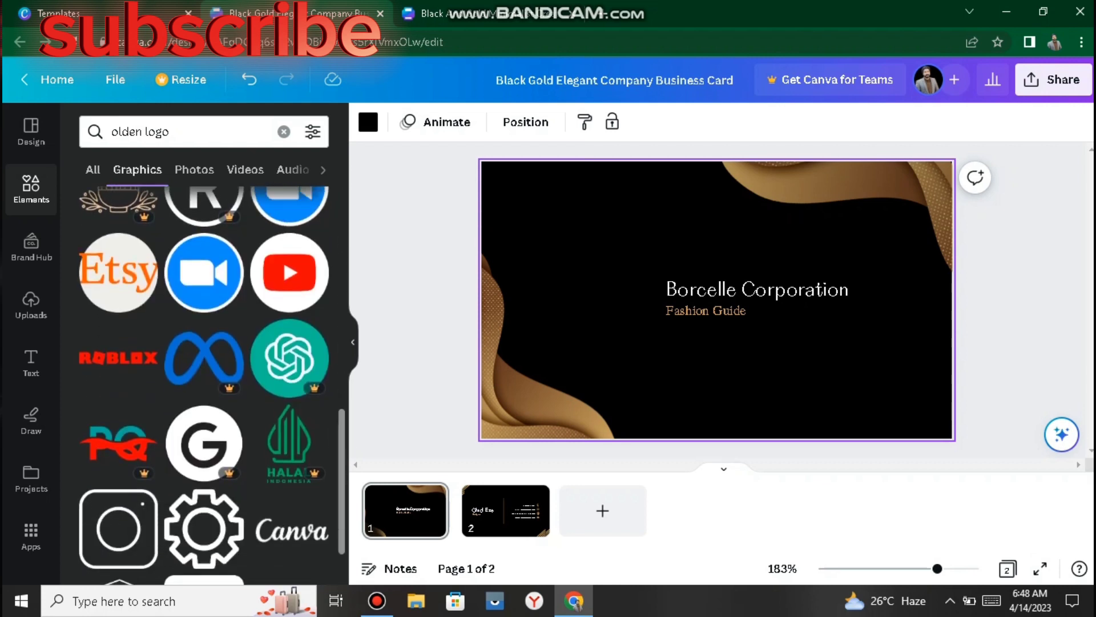
pyautogui.scroll(-3, 203, 386)
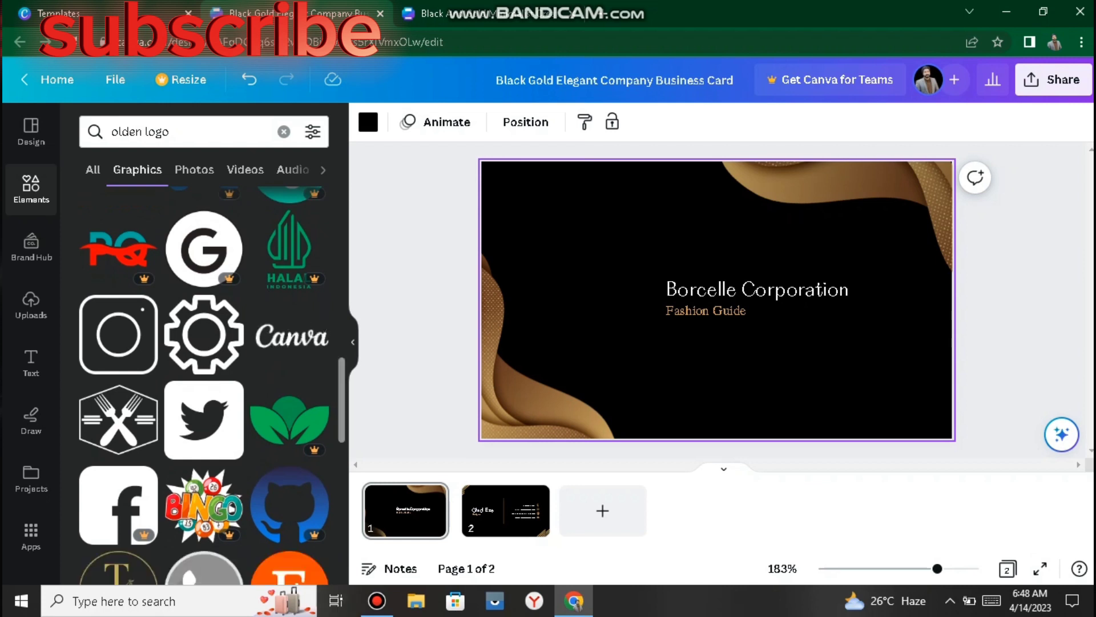
pyautogui.scroll(-7, 204, 385)
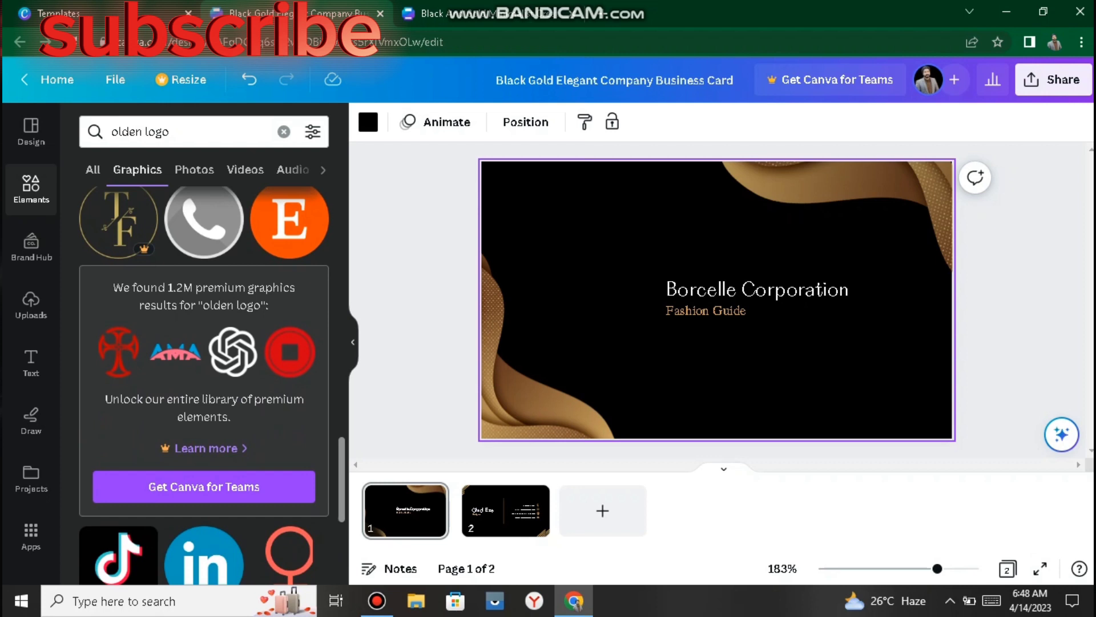
pyautogui.scroll(-4, 204, 385)
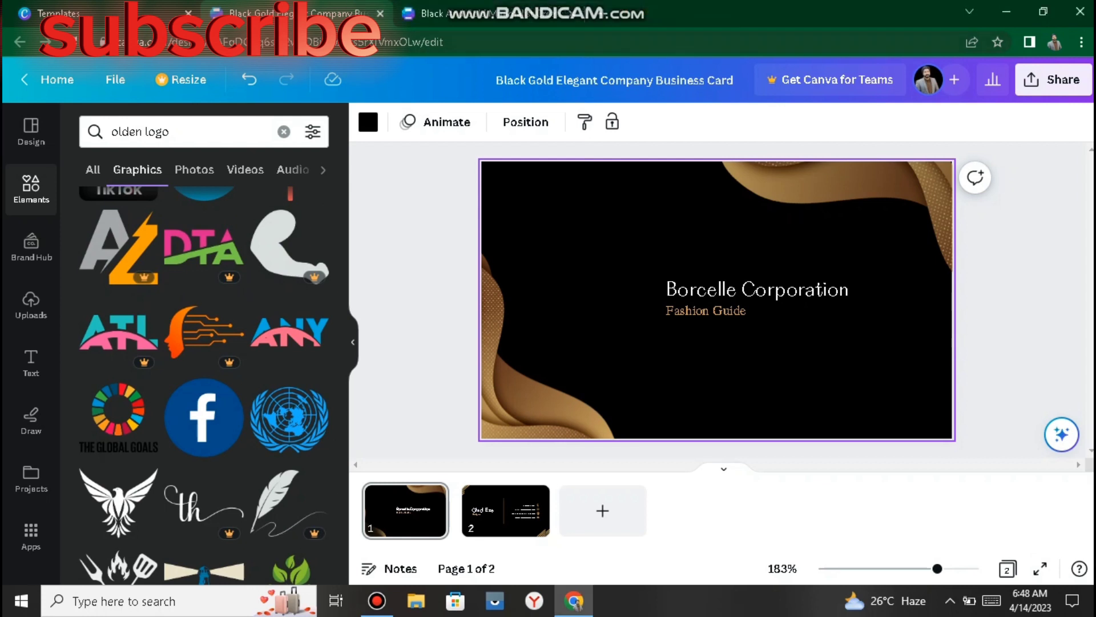
pyautogui.click(485, 13)
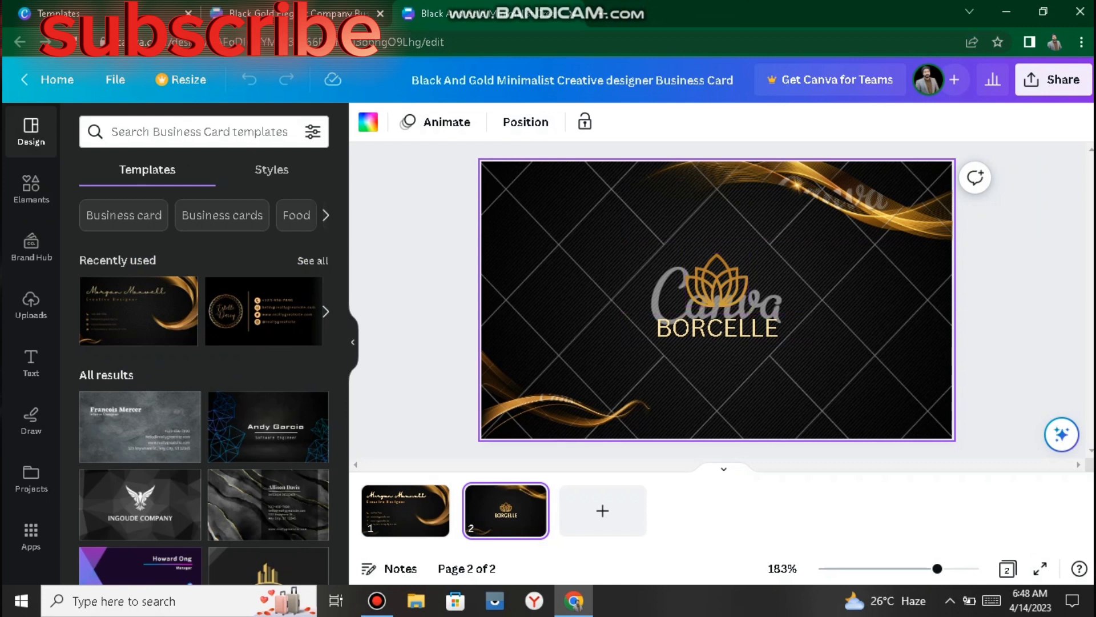
pyautogui.click(297, 13)
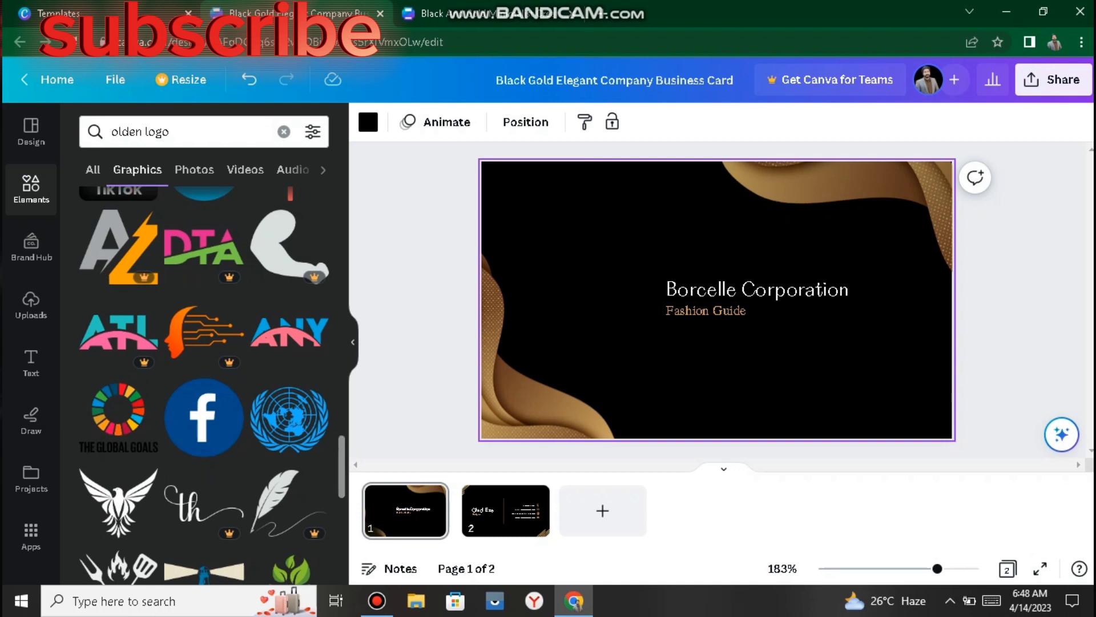
pyautogui.scroll(-5, 204, 385)
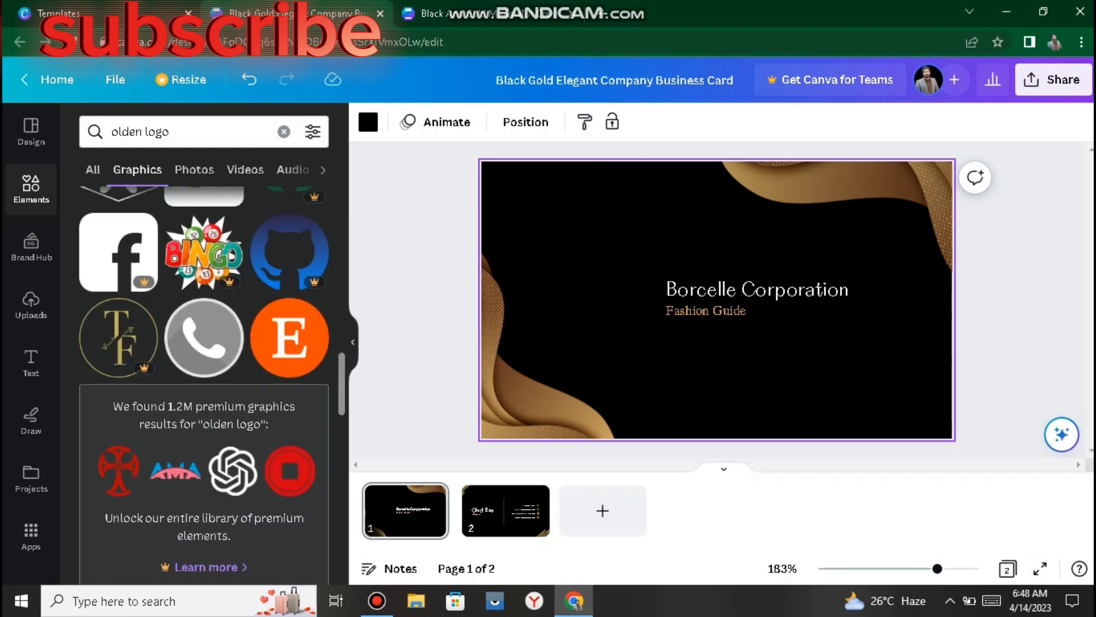
# Step: Move the Fashion Guide tagline lower and position the Borcelle Corporation title centred just above it on the first card
pyautogui.scroll(5, 204, 385)
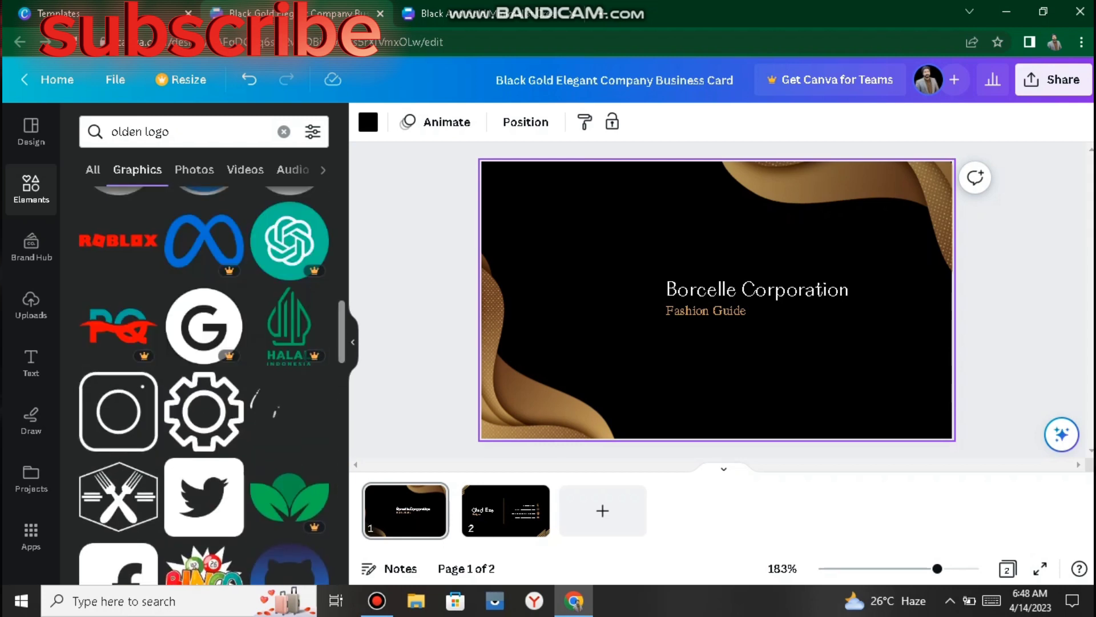
pyautogui.scroll(-2, 212, 385)
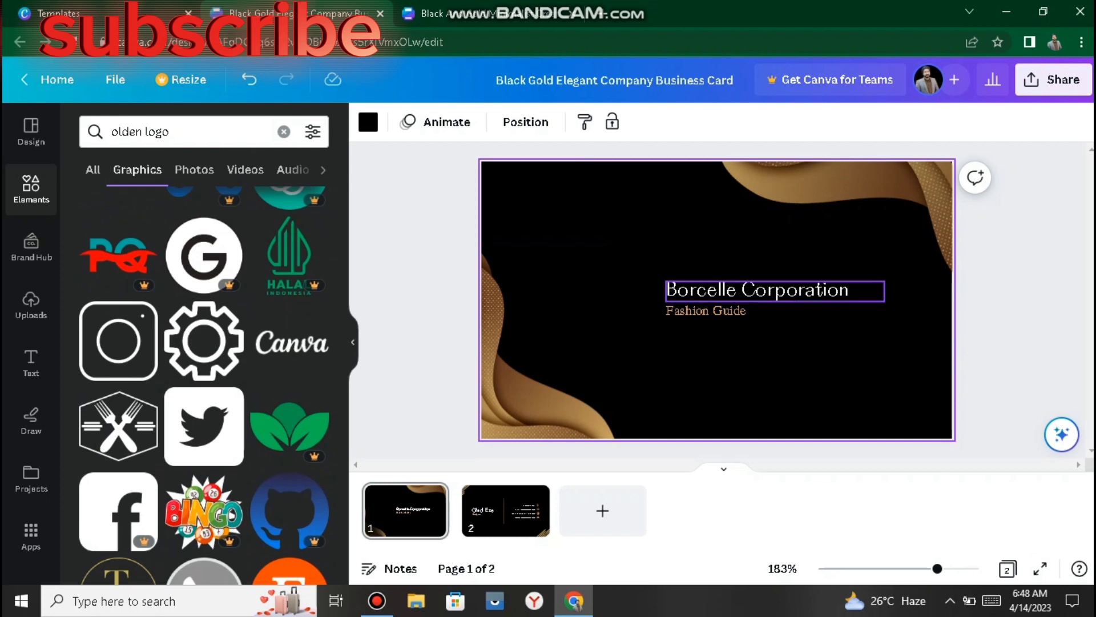
pyautogui.moveTo(705, 310); pyautogui.dragTo(705, 337)
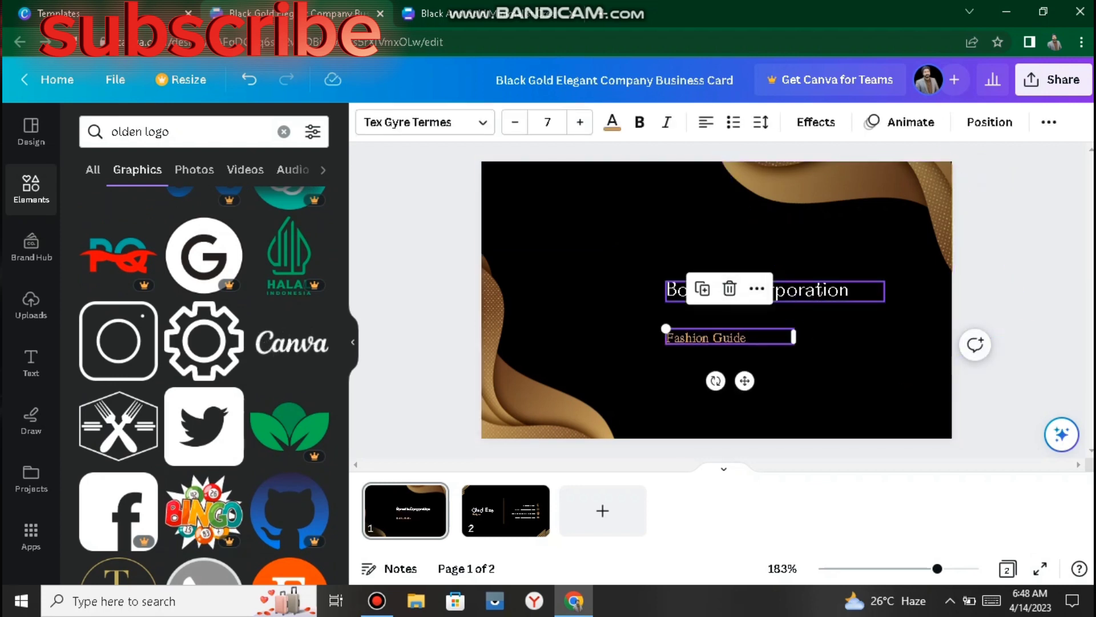
pyautogui.moveTo(811, 291); pyautogui.dragTo(764, 318)
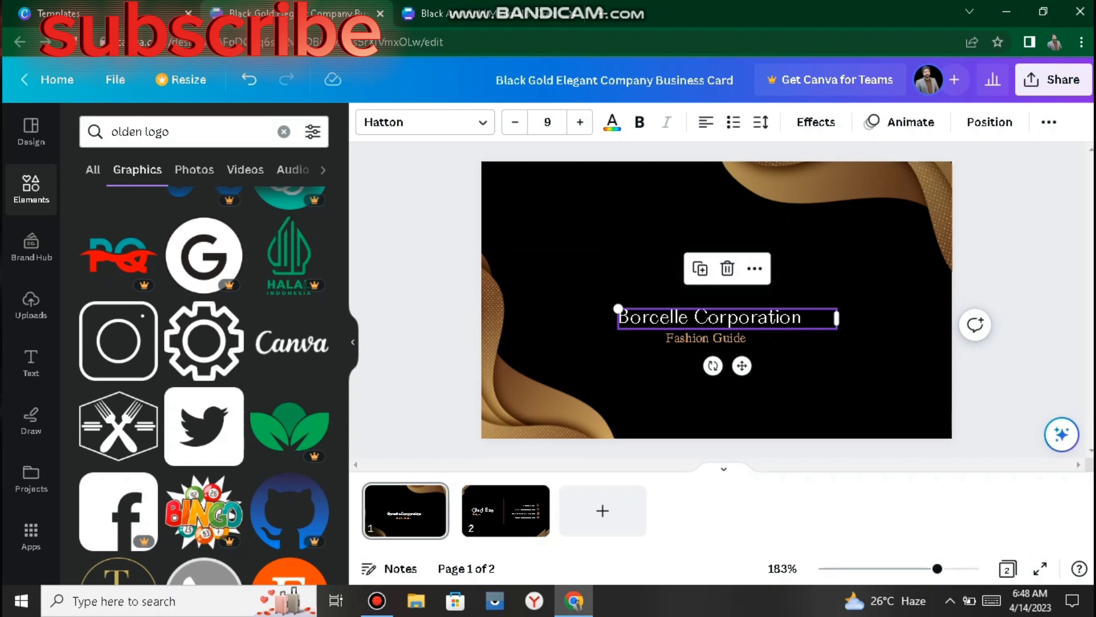
# Step: Extend the elements search to "olden logo fashion" and run it
pyautogui.click(182, 132)
pyautogui.write('fashion')
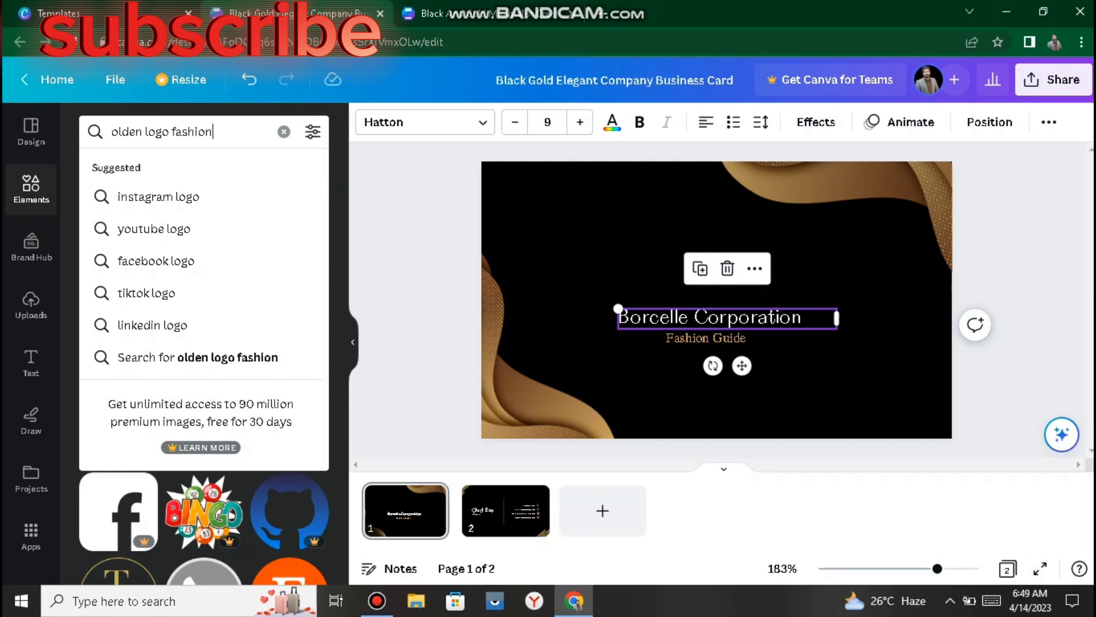
pyautogui.press('Return')
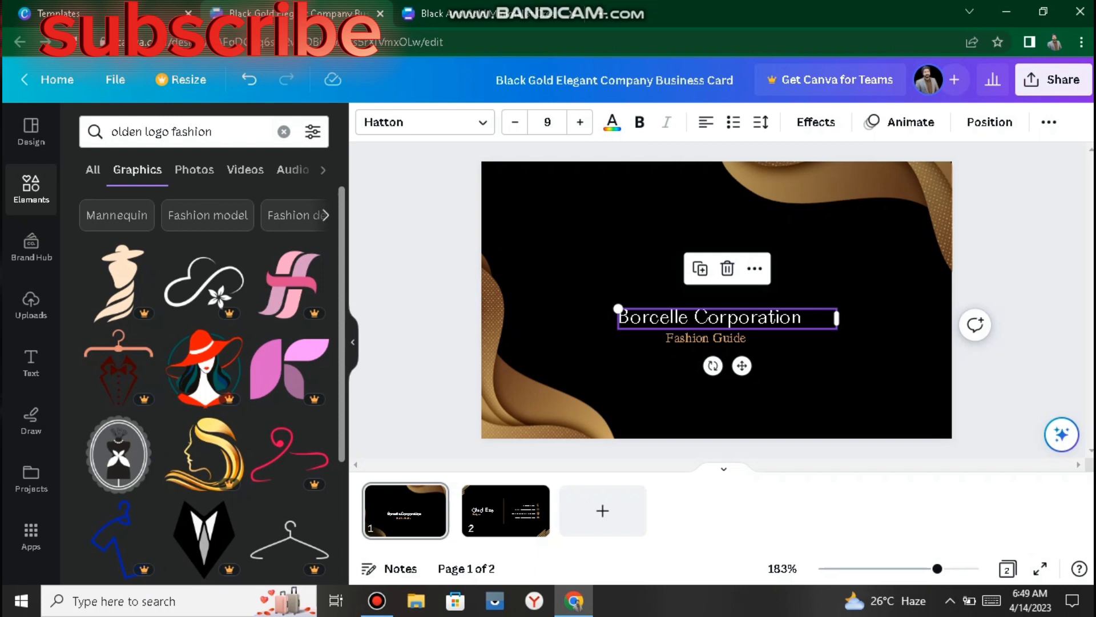
# Step: Add the logo of a woman in a red hat, shrink it and place it above the Borcelle Corporation title
pyautogui.scroll(-2, 204, 386)
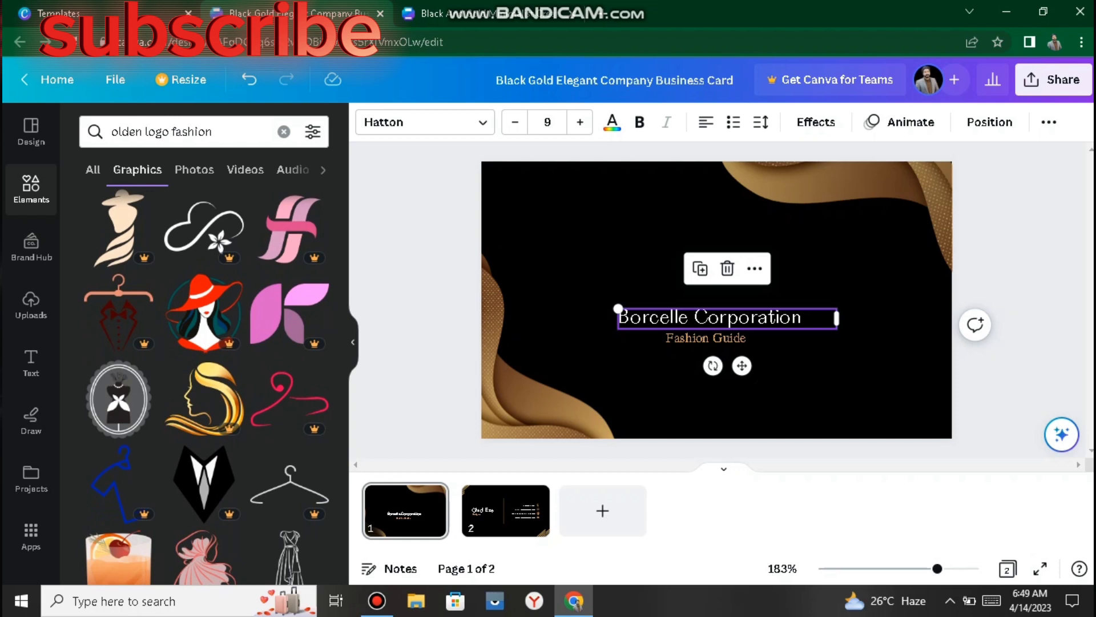
pyautogui.scroll(-5, 204, 372)
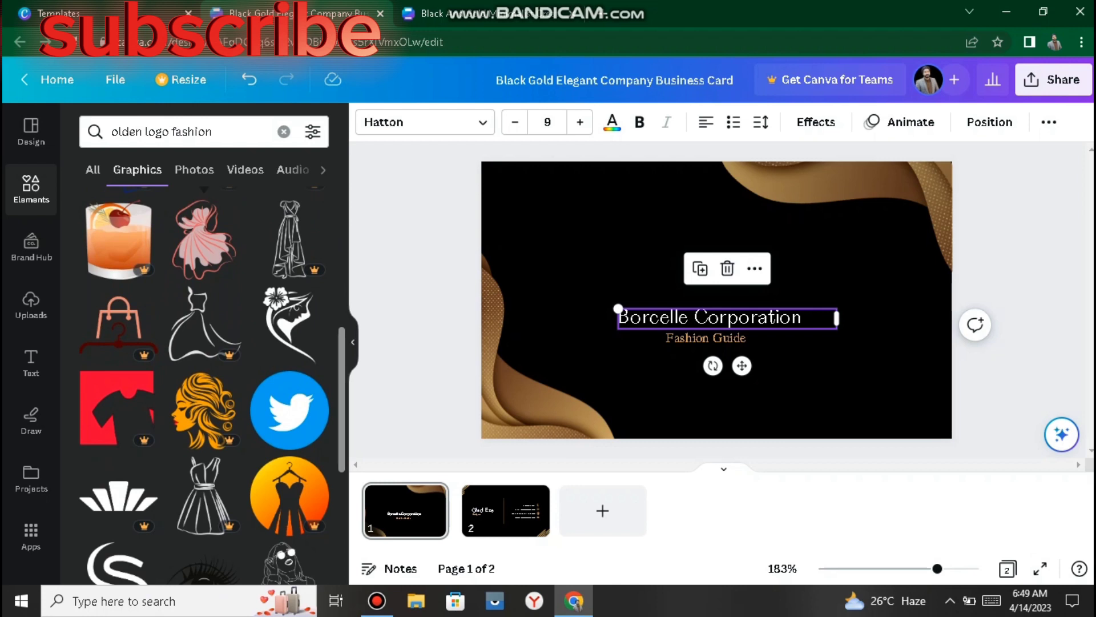
pyautogui.scroll(-3, 204, 385)
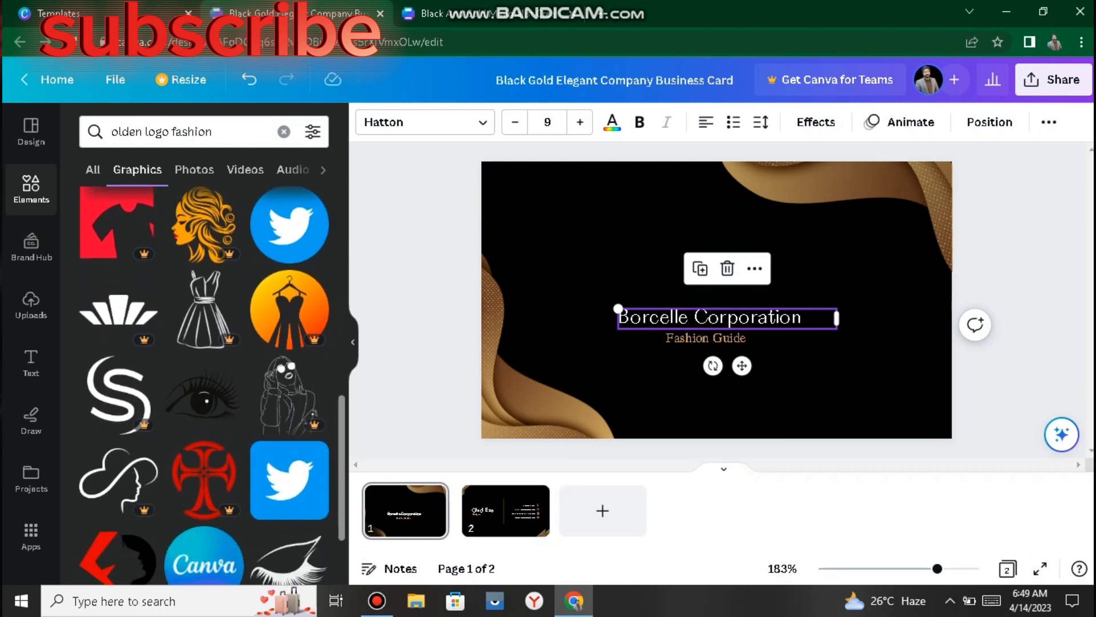
pyautogui.scroll(5, 204, 385)
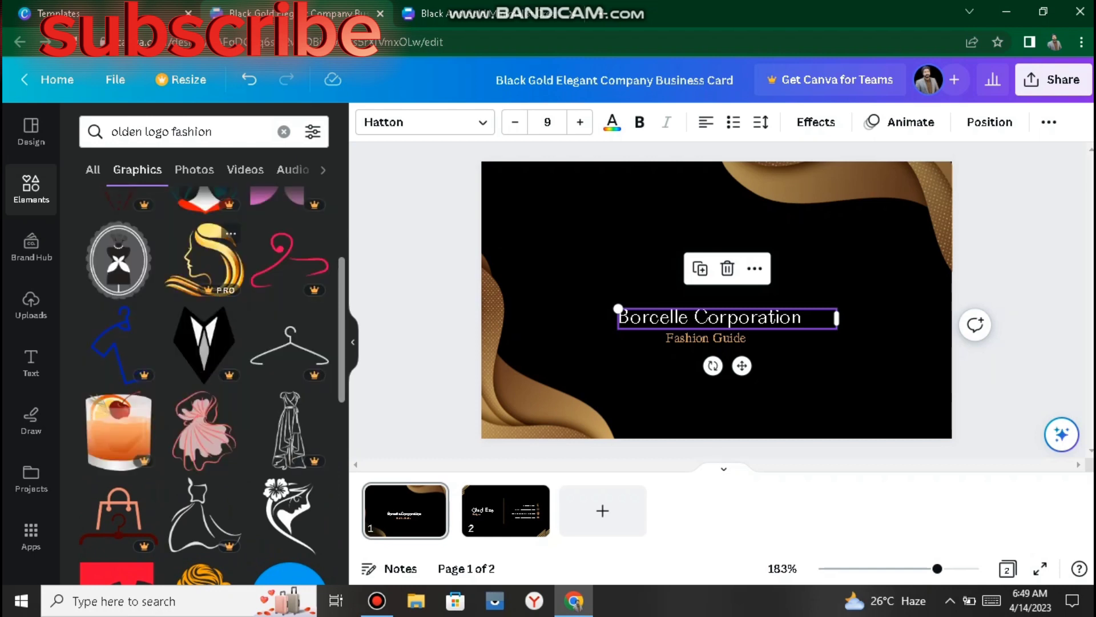
pyautogui.scroll(3, 204, 326)
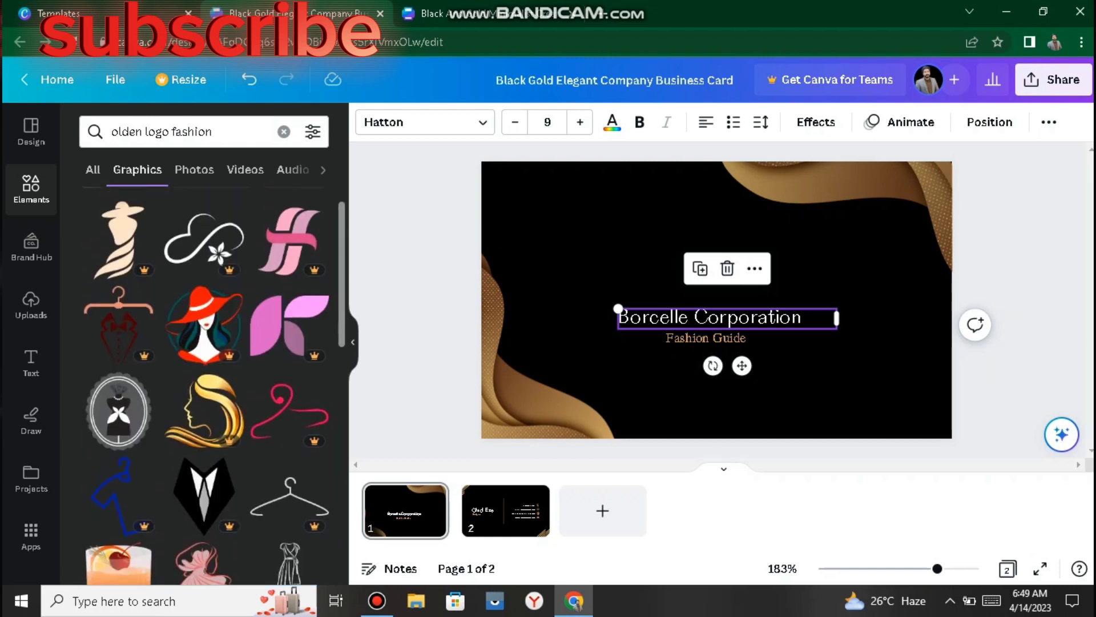
pyautogui.click(204, 322)
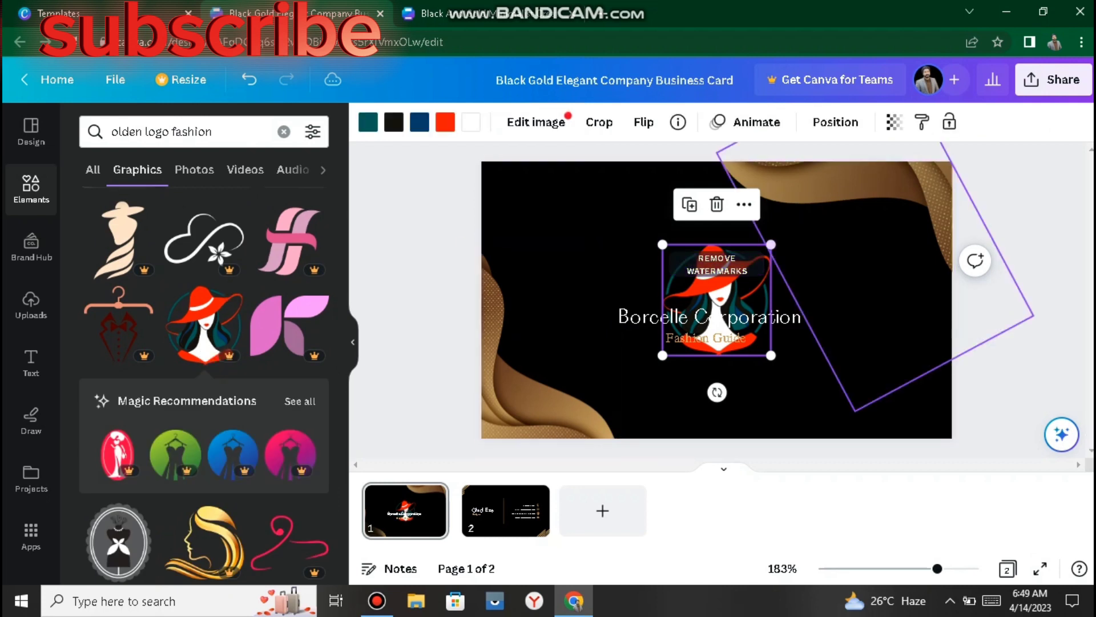
pyautogui.moveTo(771, 245); pyautogui.dragTo(739, 278)
pyautogui.moveTo(701, 316); pyautogui.dragTo(704, 269)
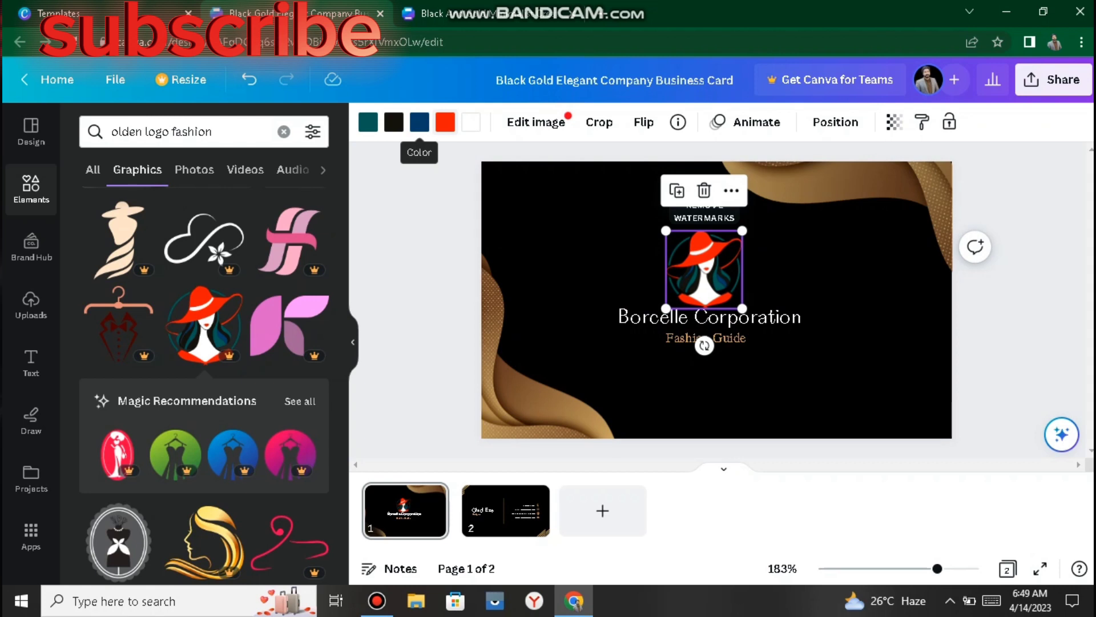
# Step: Recolor the logo using the photo colors: red and teal parts in light gold, blue parts in dark brown
pyautogui.click(445, 121)
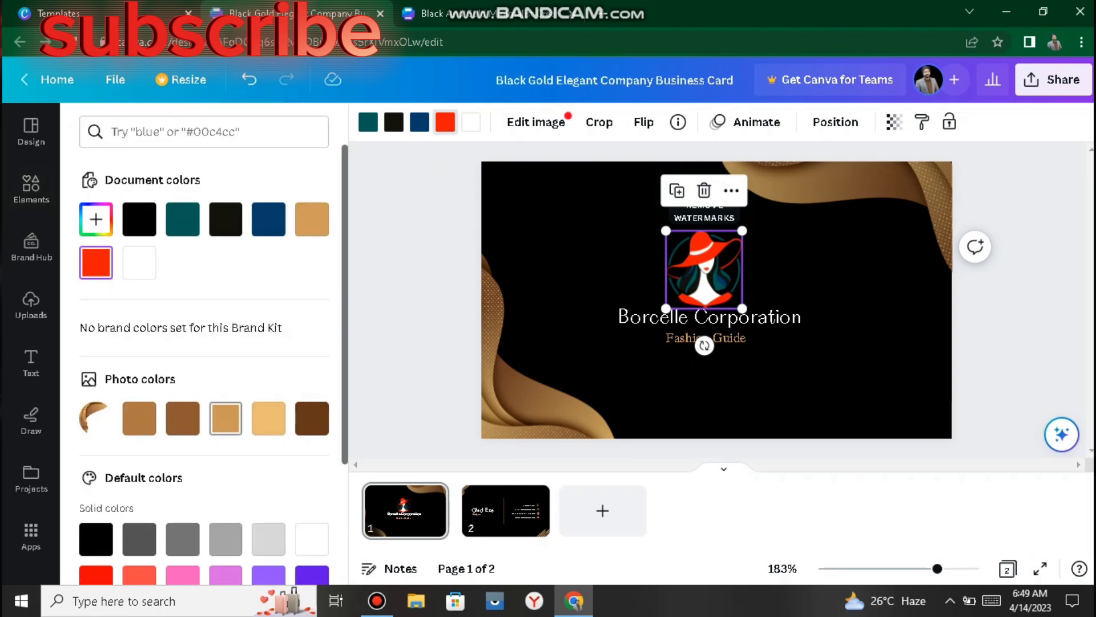
pyautogui.click(268, 418)
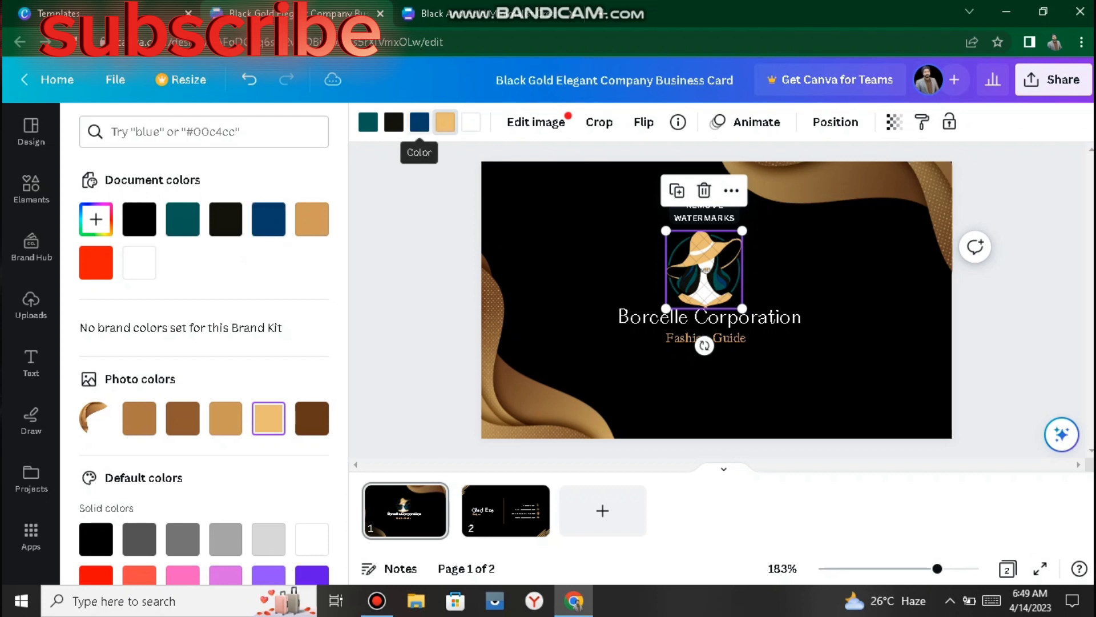
pyautogui.click(419, 121)
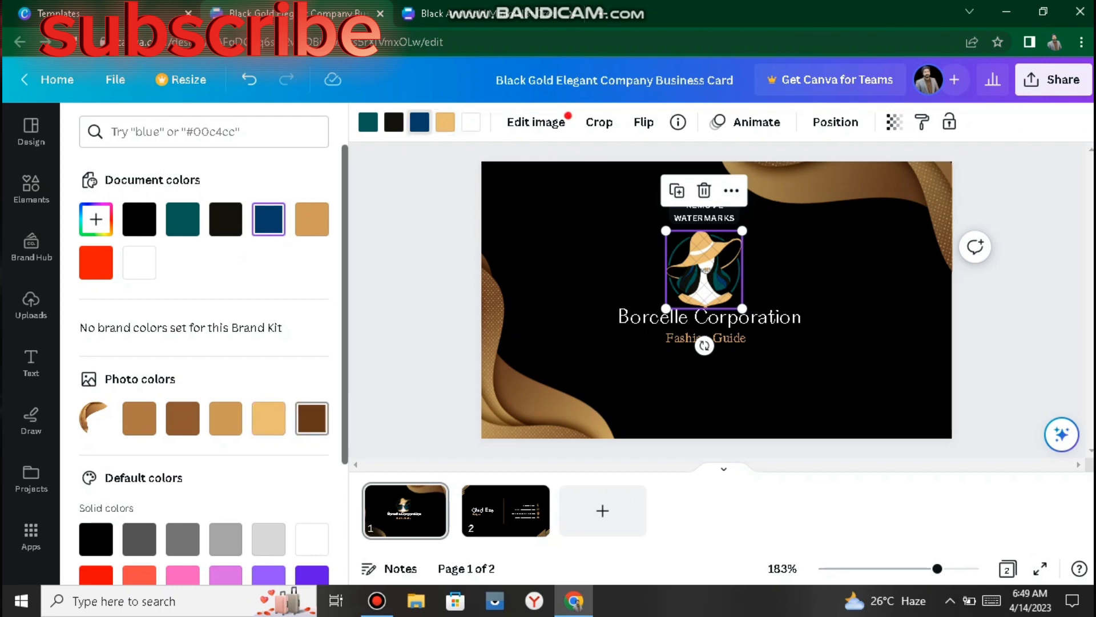
pyautogui.click(312, 418)
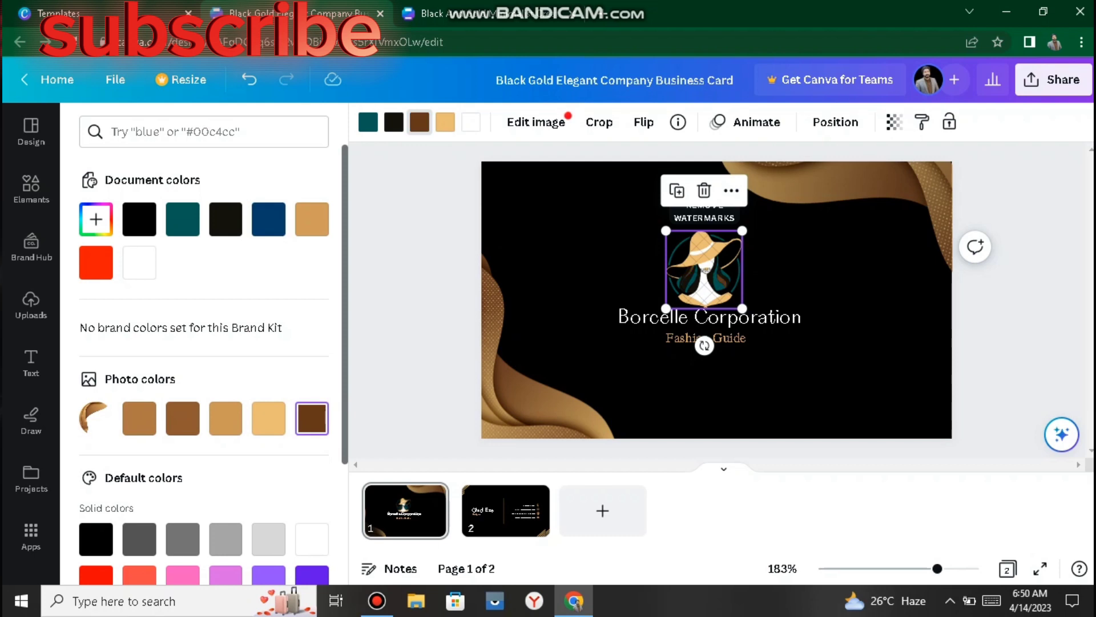
pyautogui.click(368, 122)
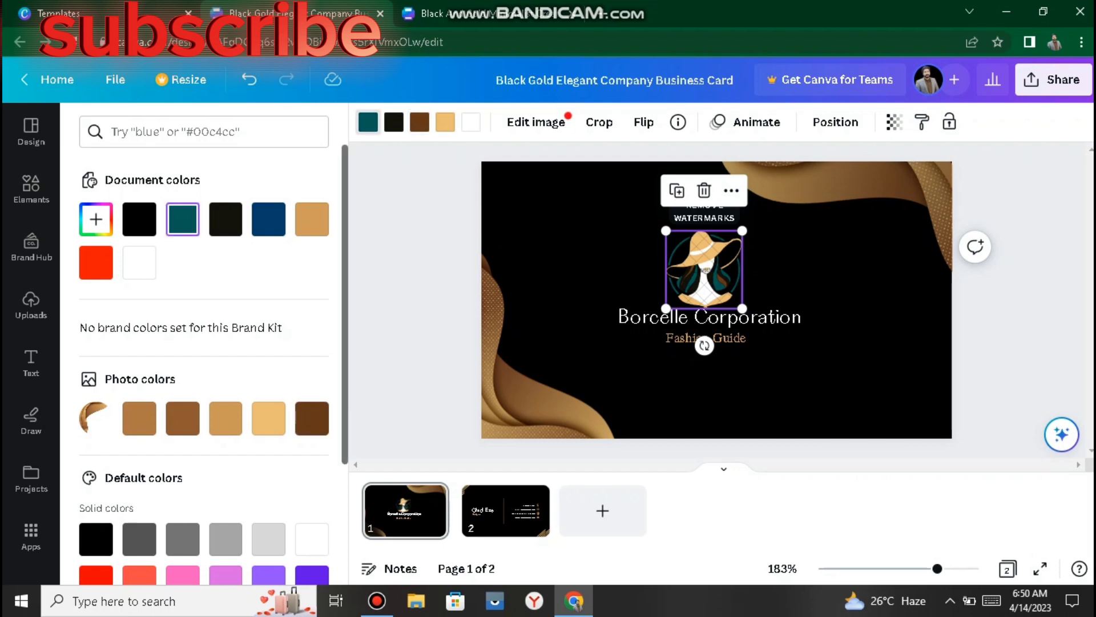
pyautogui.click(268, 418)
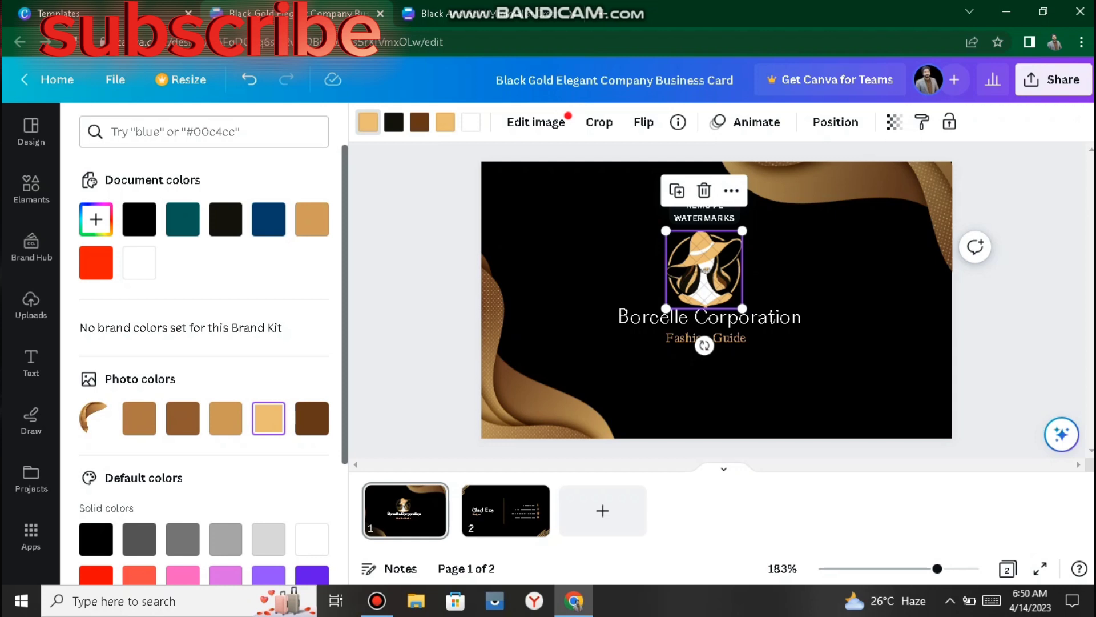
pyautogui.click(420, 342)
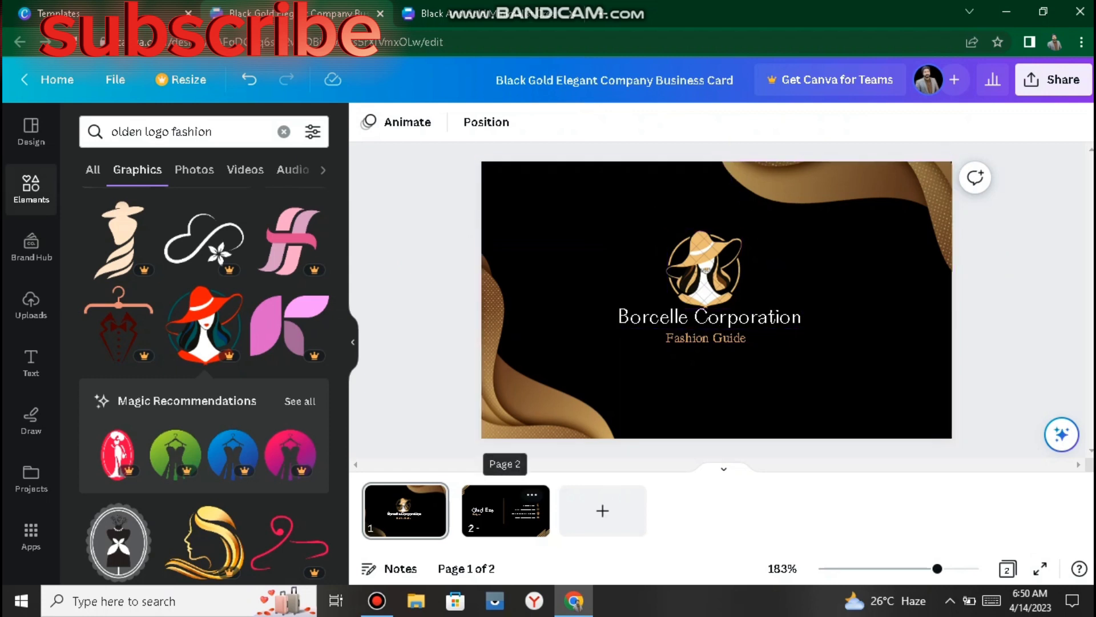
# Step: Delete the two gold striped corner graphics from page 2
pyautogui.click(506, 511)
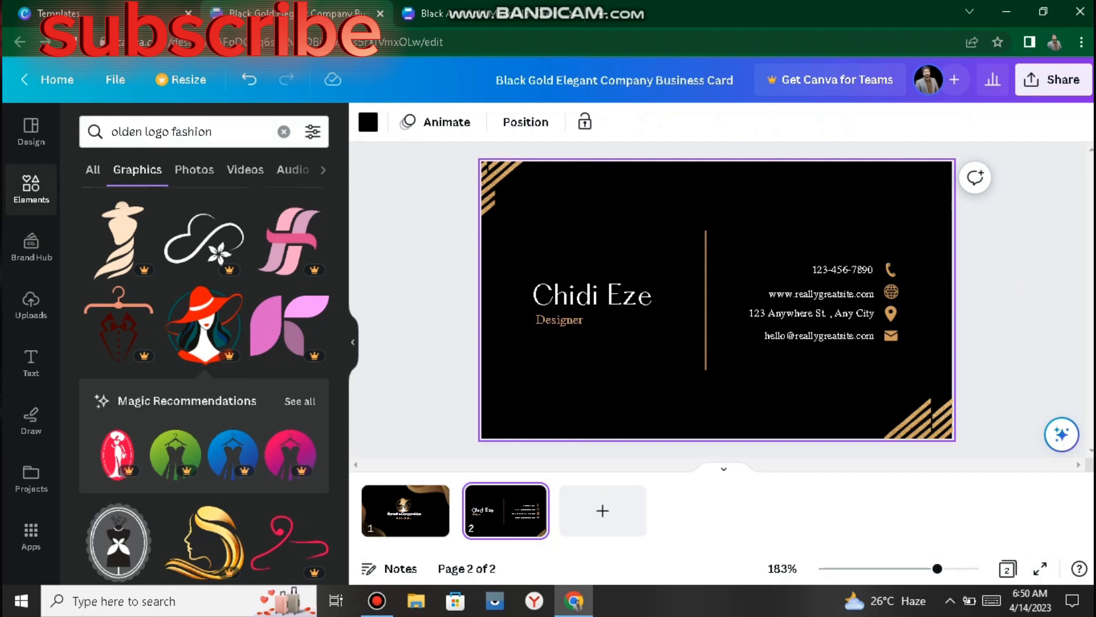
pyautogui.click(501, 185)
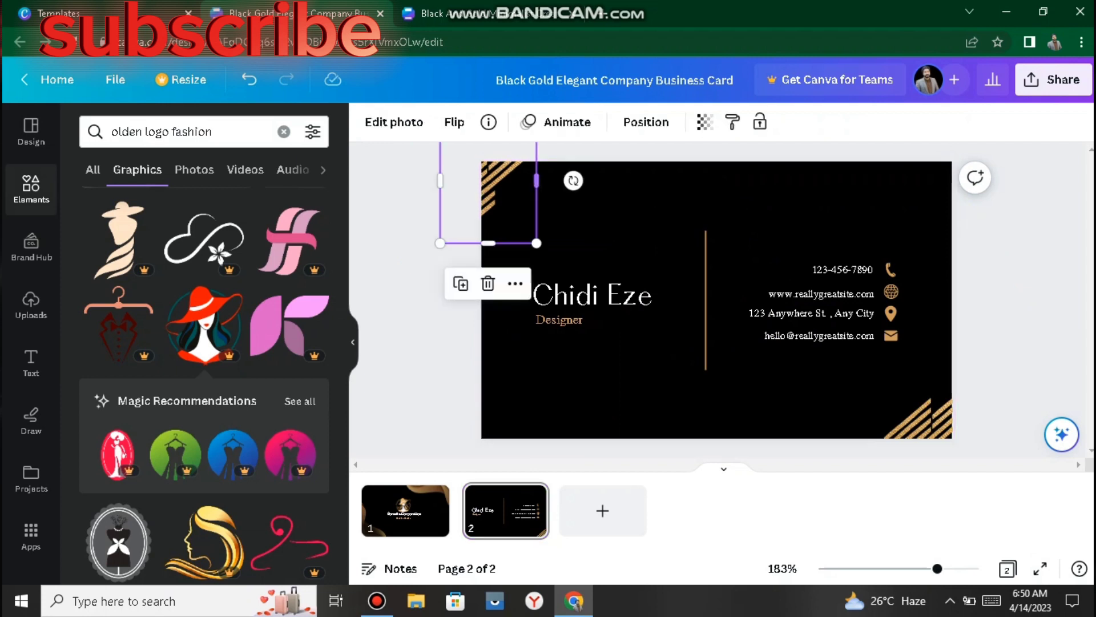
pyautogui.click(488, 283)
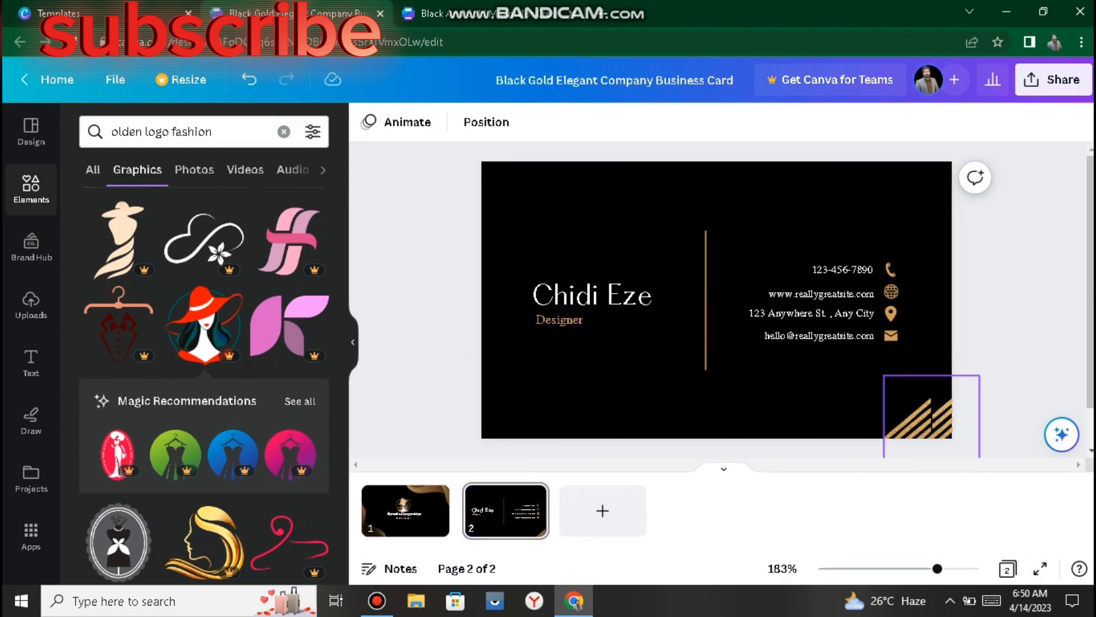
pyautogui.click(925, 414)
pyautogui.click(932, 335)
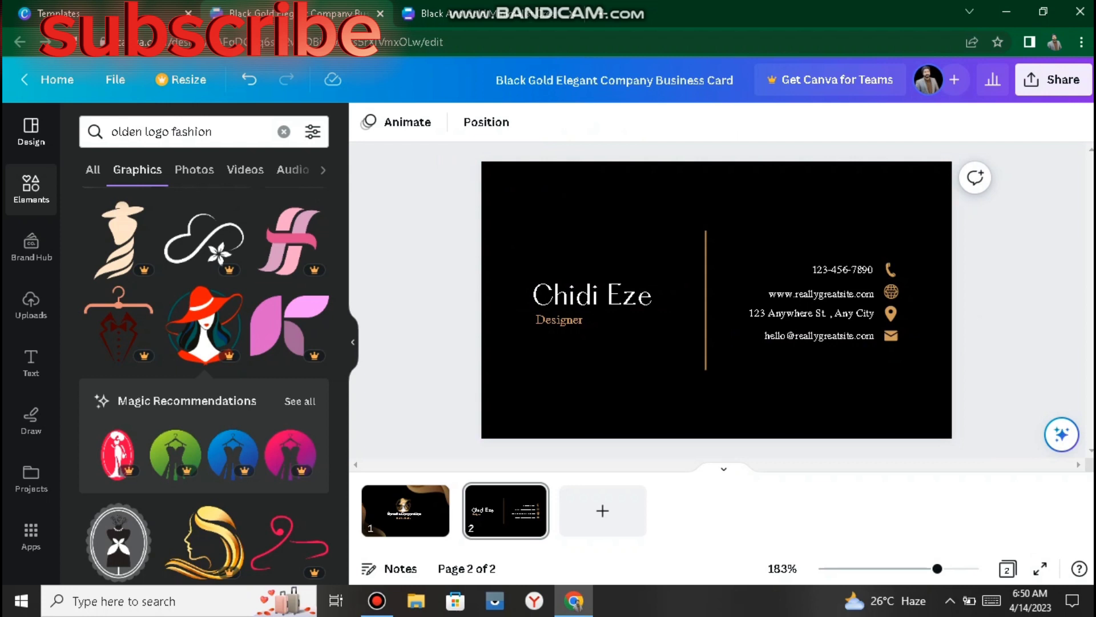
pyautogui.click(93, 170)
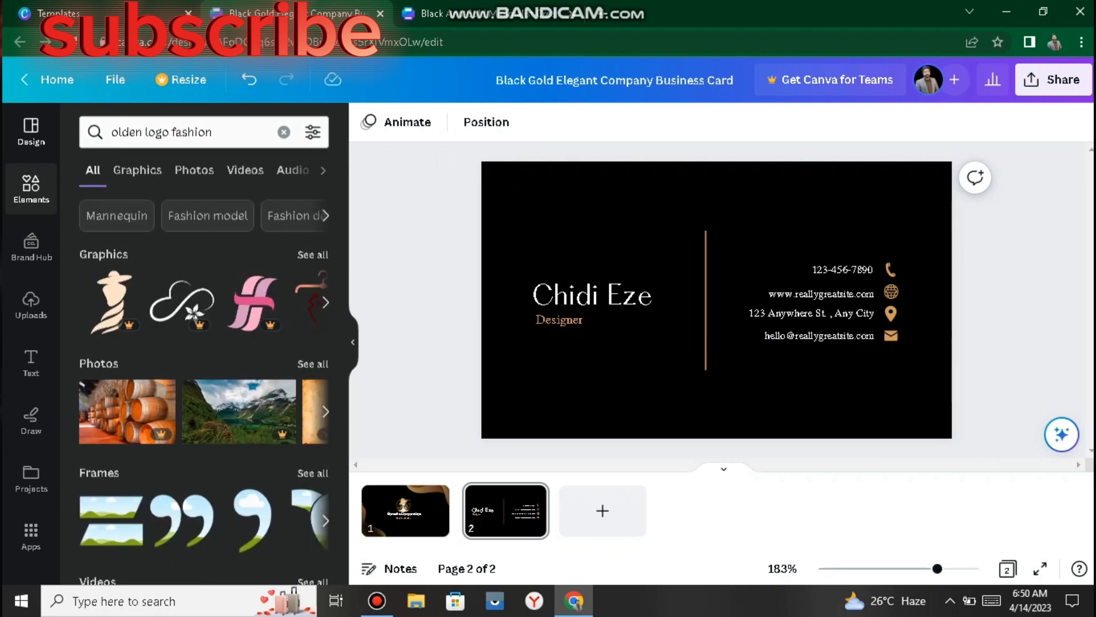
pyautogui.click(30, 131)
pyautogui.click(31, 189)
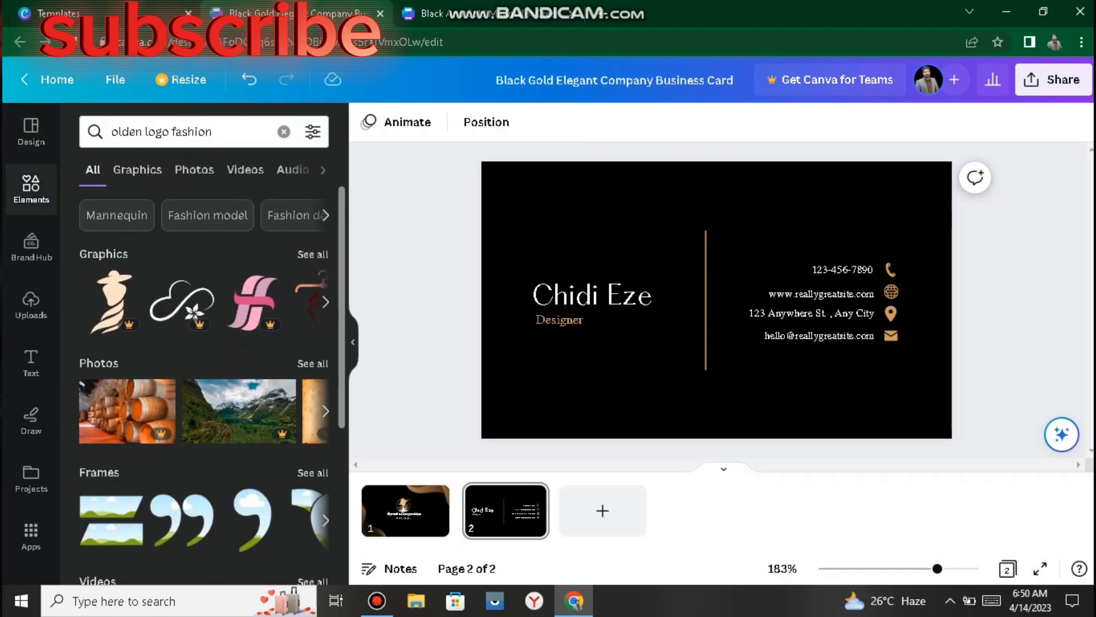
pyautogui.click(313, 255)
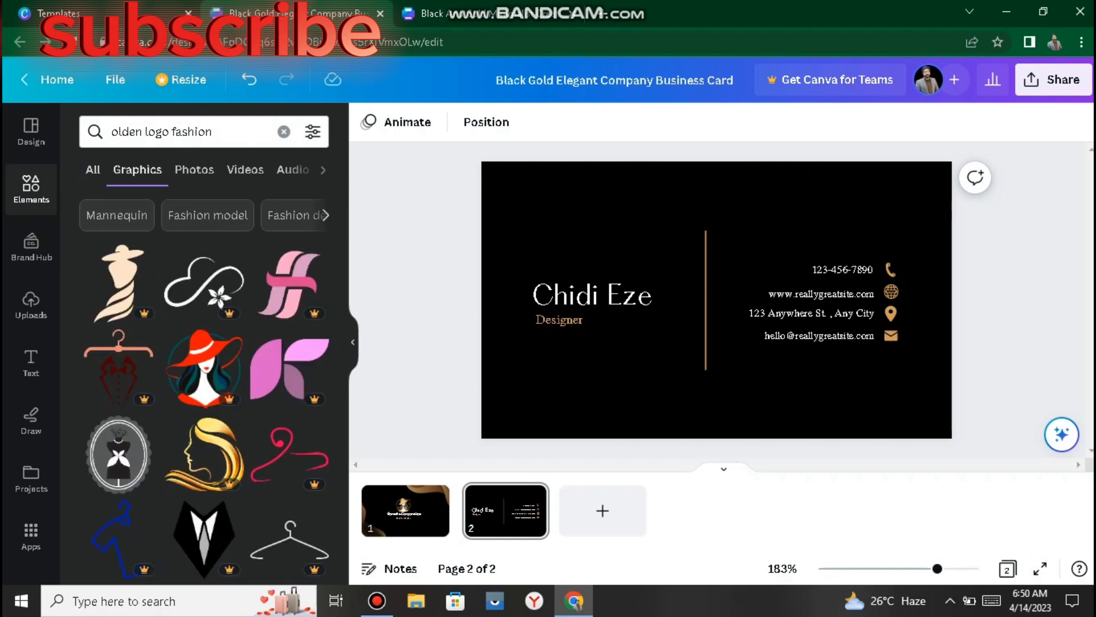
pyautogui.click(31, 132)
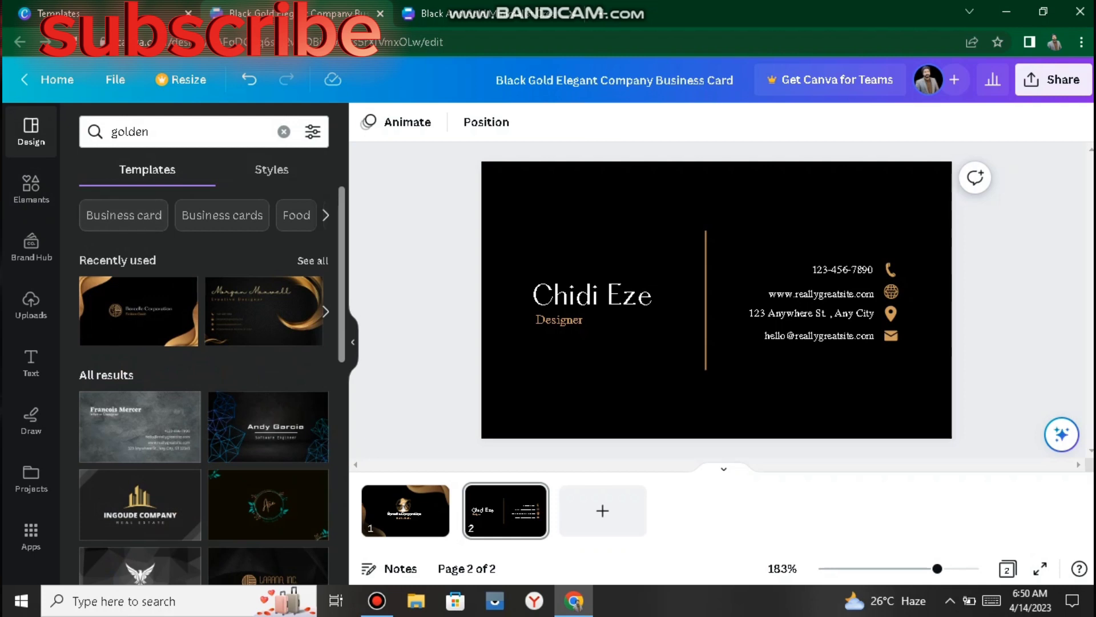
pyautogui.click(31, 189)
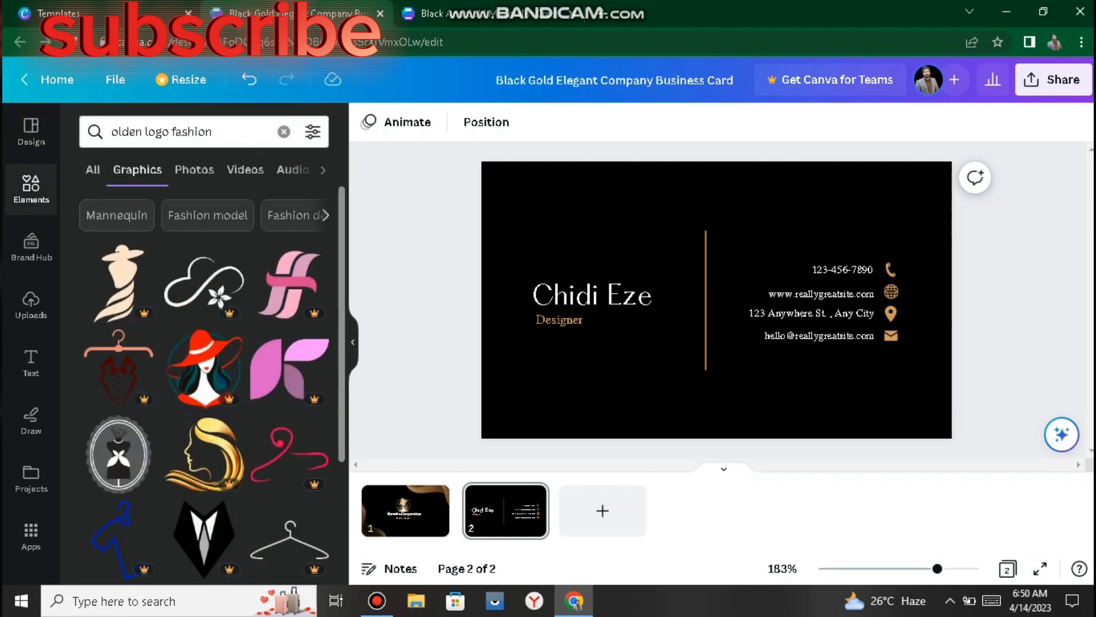
# Step: Add the recently used gold wave graphic to page 2, shrink it and fit it nearly upright into the card's upper-left corner
pyautogui.click(284, 131)
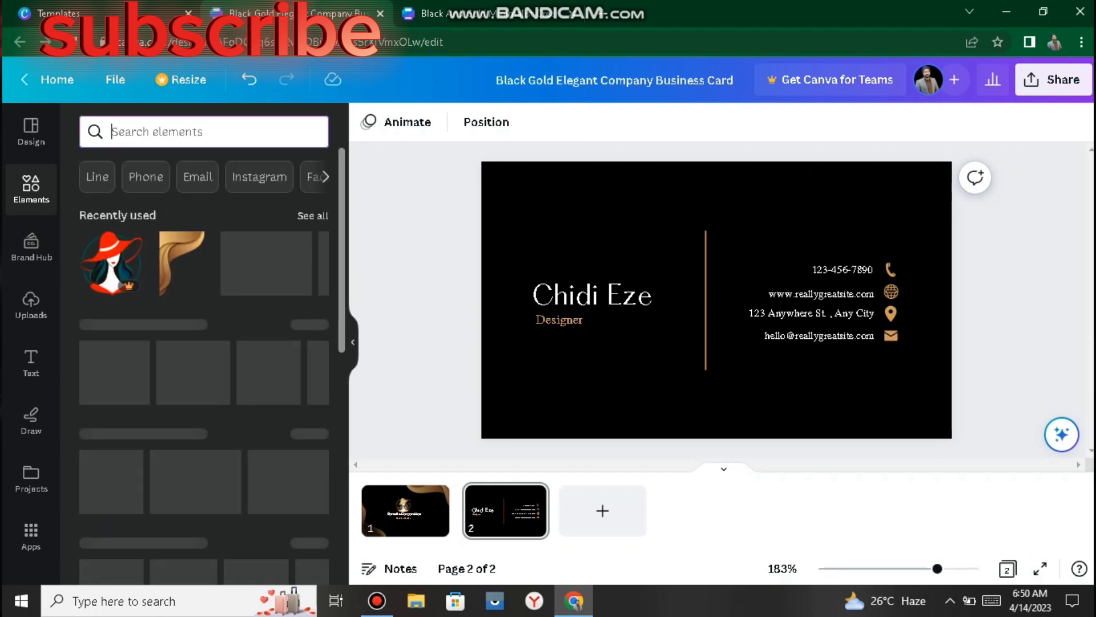
pyautogui.click(183, 263)
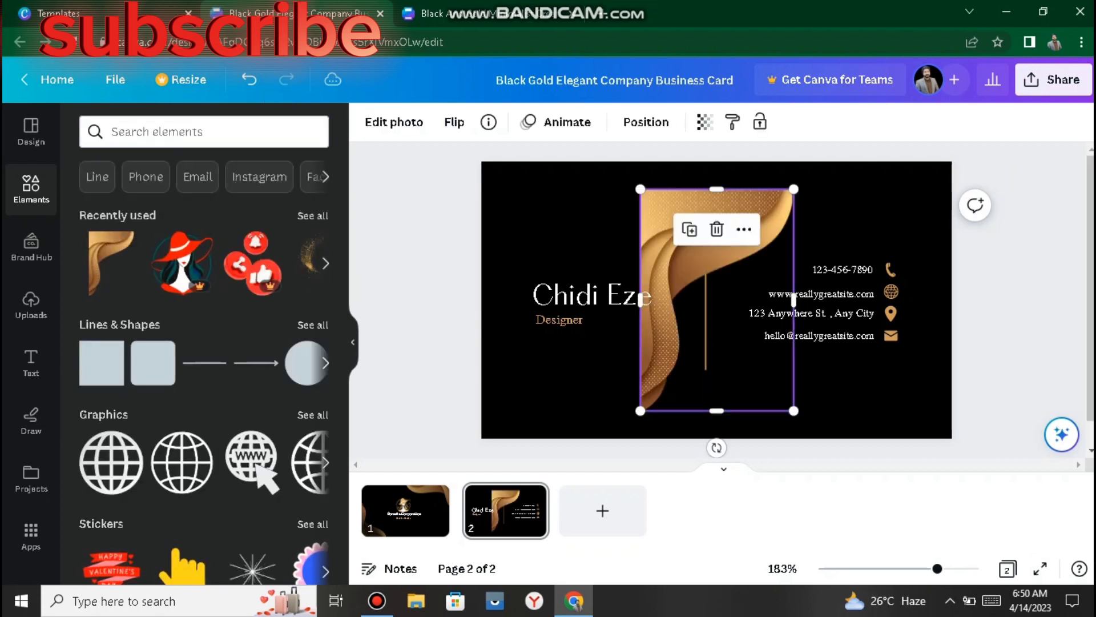
pyautogui.moveTo(640, 410); pyautogui.dragTo(699, 325)
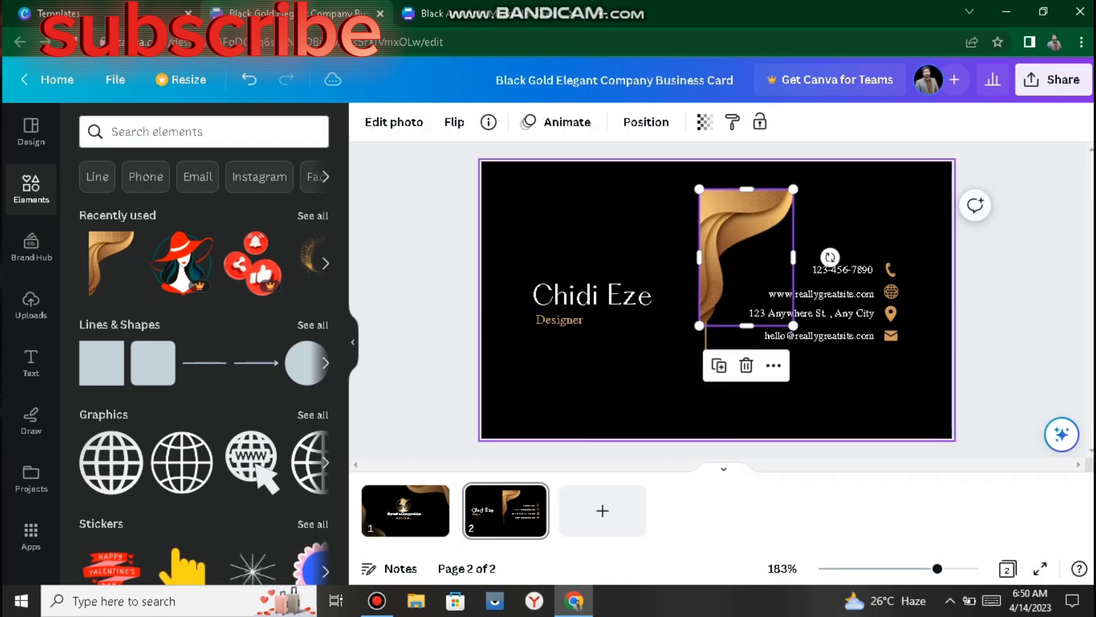
pyautogui.moveTo(830, 257); pyautogui.dragTo(773, 337)
pyautogui.moveTo(748, 246); pyautogui.dragTo(525, 219)
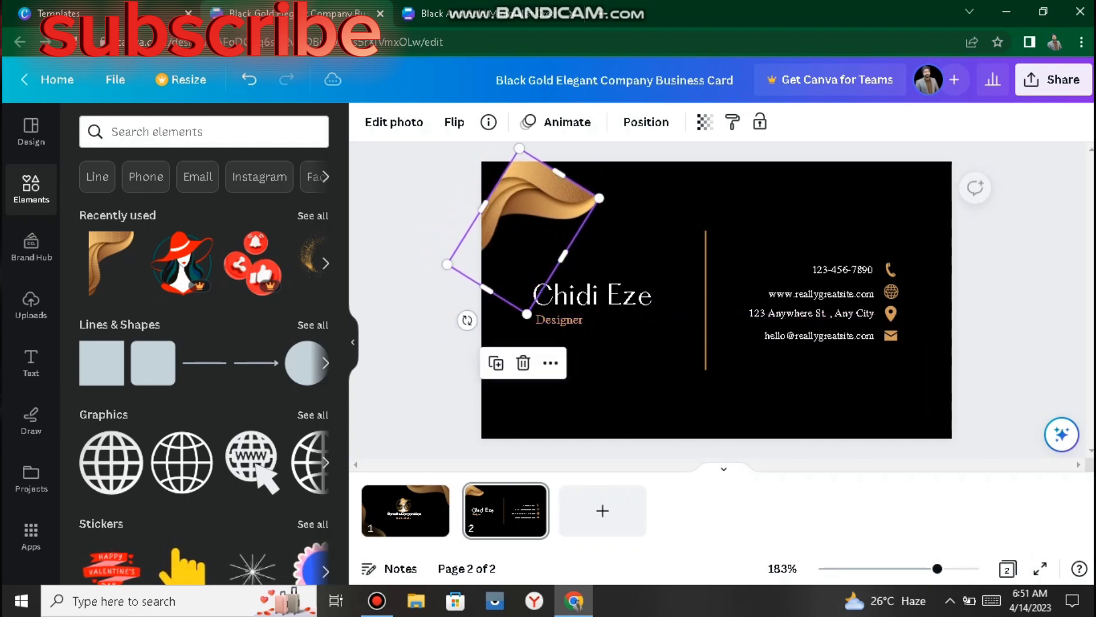
pyautogui.moveTo(467, 320); pyautogui.dragTo(534, 356)
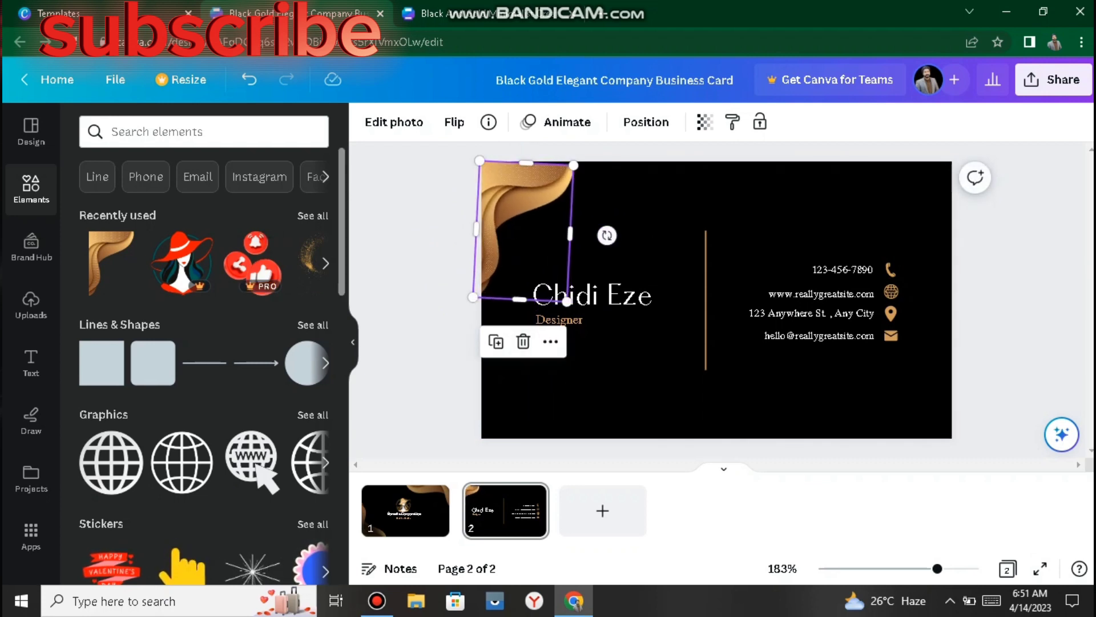
# Step: Add a second gold wave graphic to page 2, rotate it about half a turn and fit it into the card's lower-right corner
pyautogui.click(111, 263)
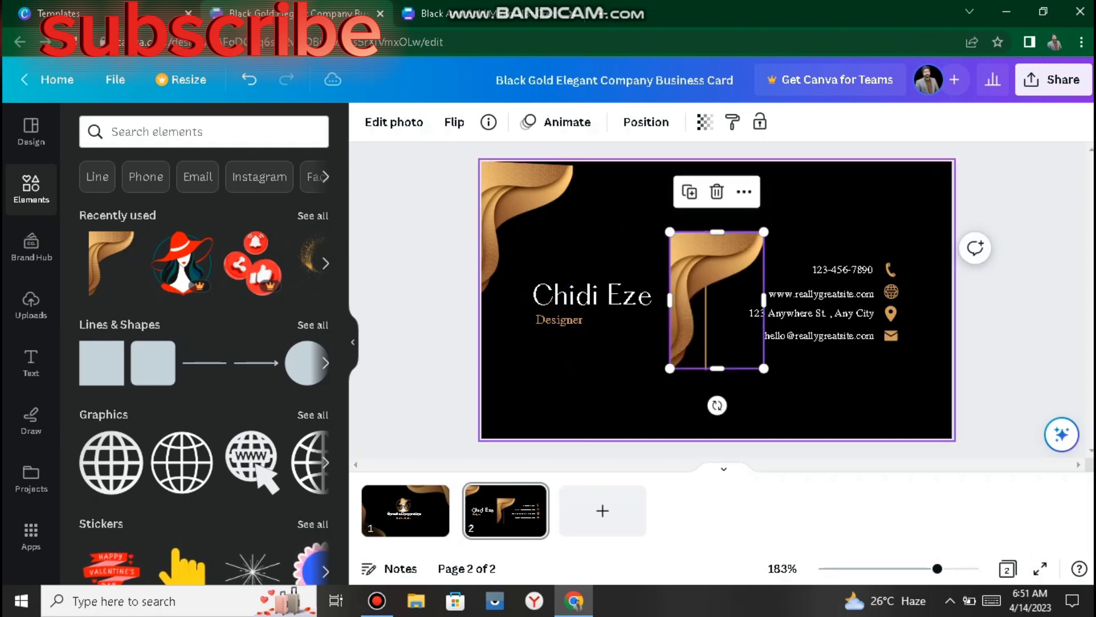
pyautogui.moveTo(717, 405); pyautogui.dragTo(907, 362)
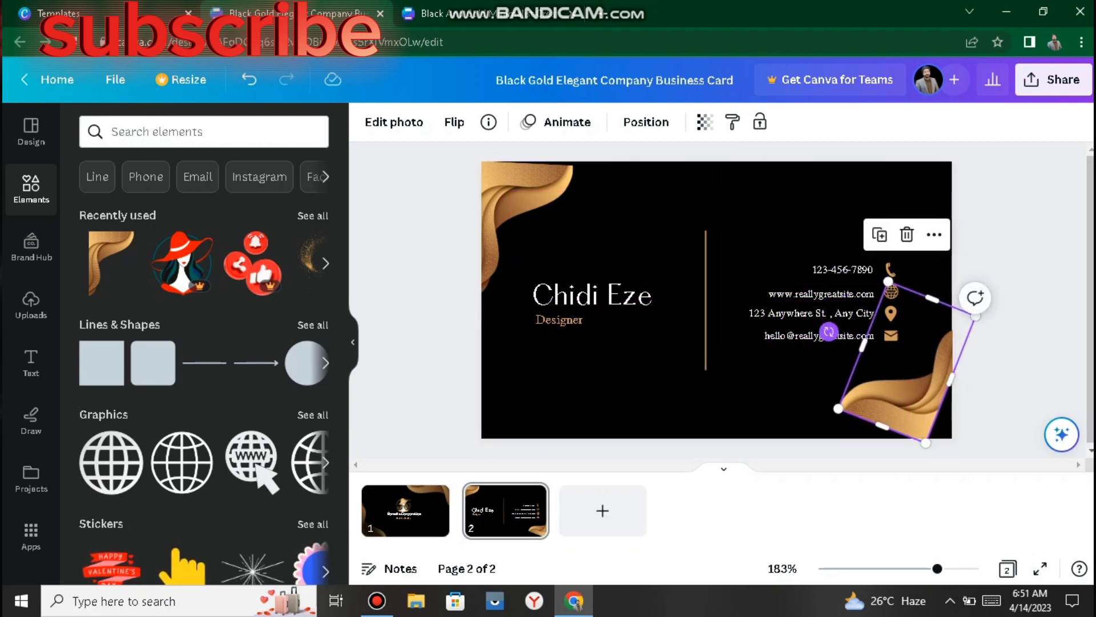
pyautogui.moveTo(828, 331); pyautogui.dragTo(823, 367)
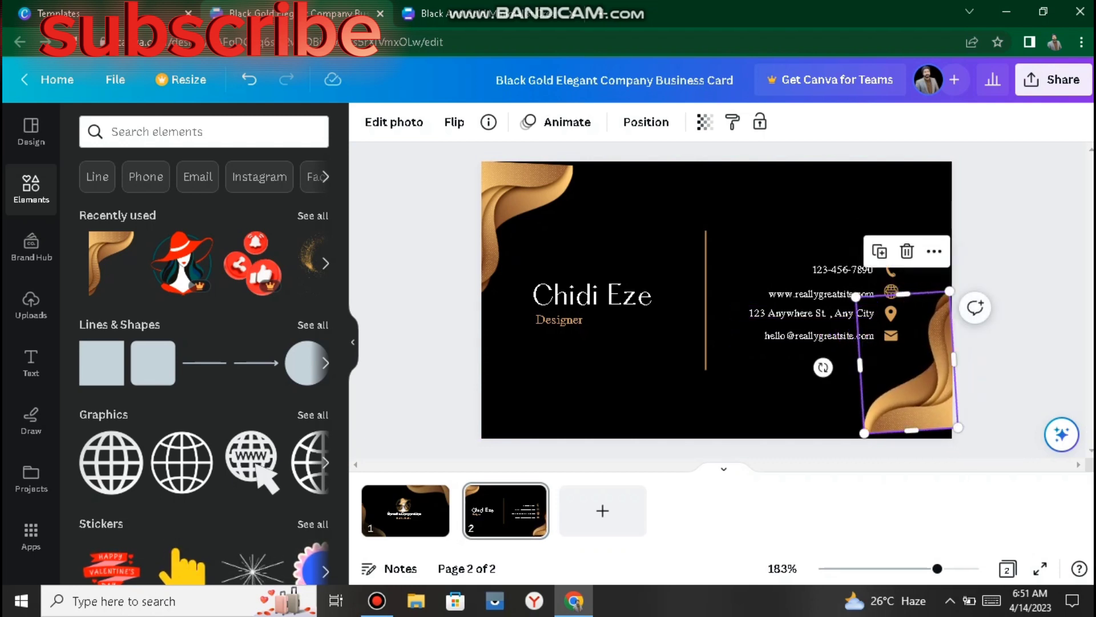
pyautogui.moveTo(913, 388); pyautogui.dragTo(908, 402)
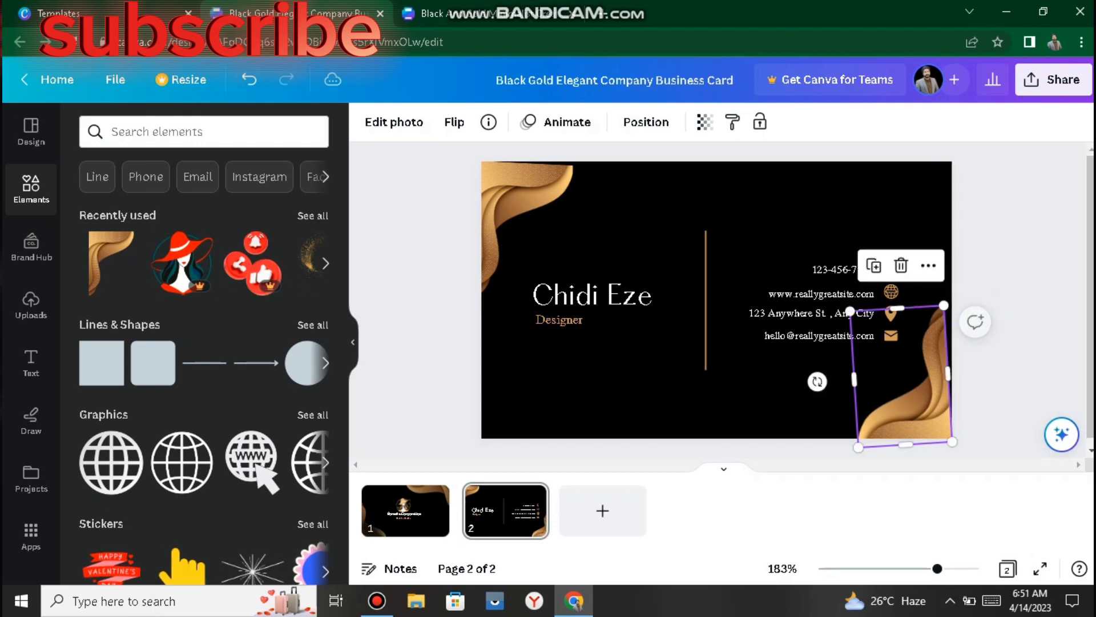
pyautogui.moveTo(817, 380); pyautogui.dragTo(920, 395)
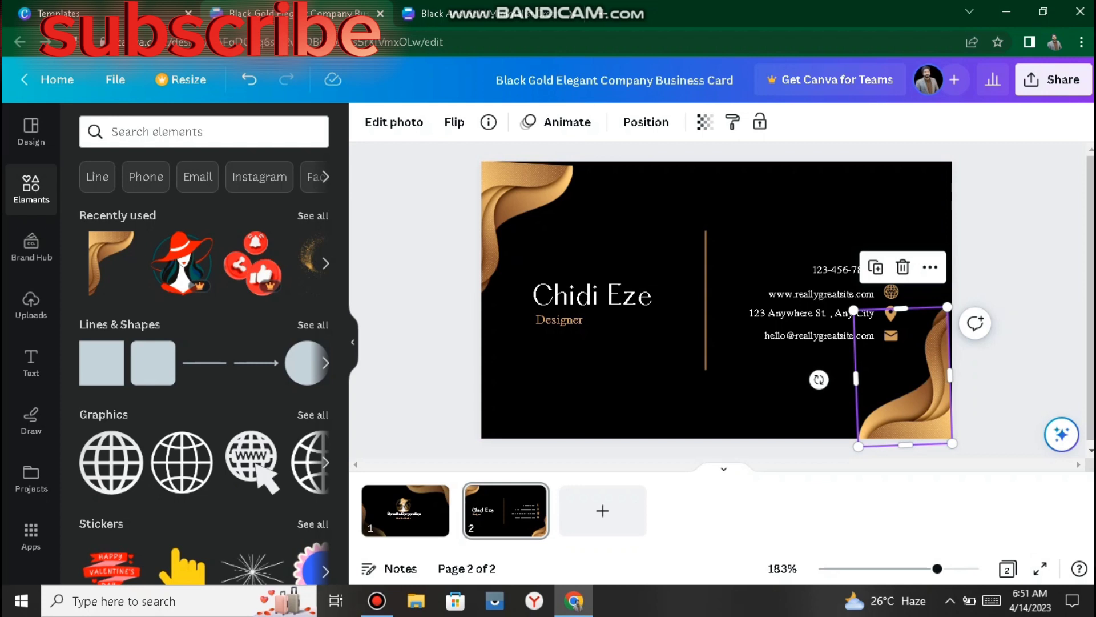
pyautogui.press('Escape')
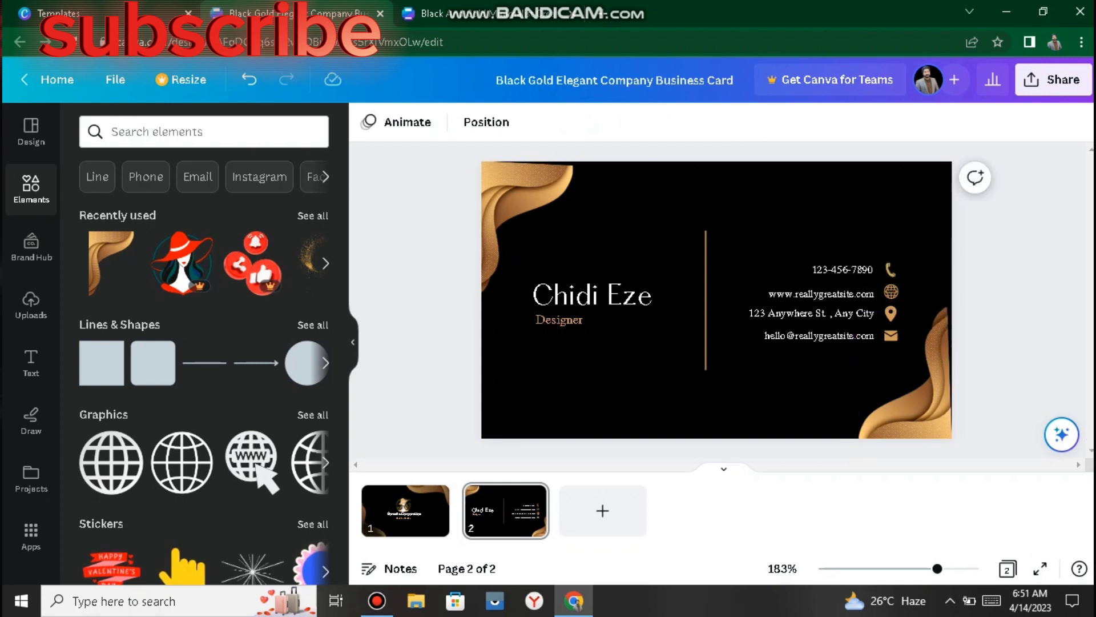
# Step: Set the transparency of the wave graphic in the card's upper-left corner to 78
pyautogui.click(513, 207)
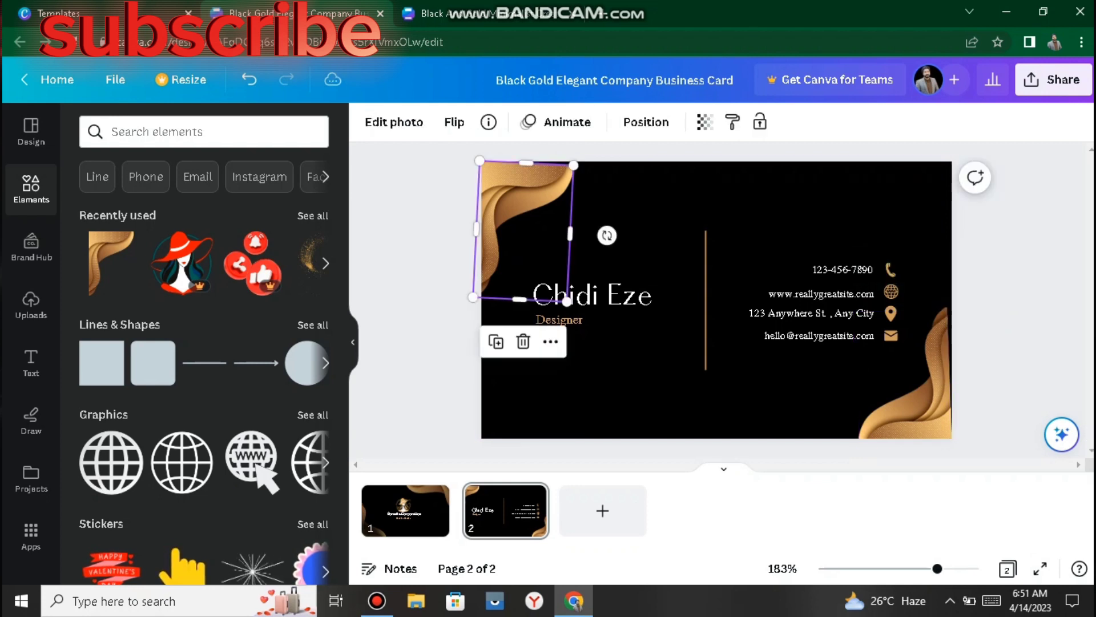
pyautogui.click(704, 121)
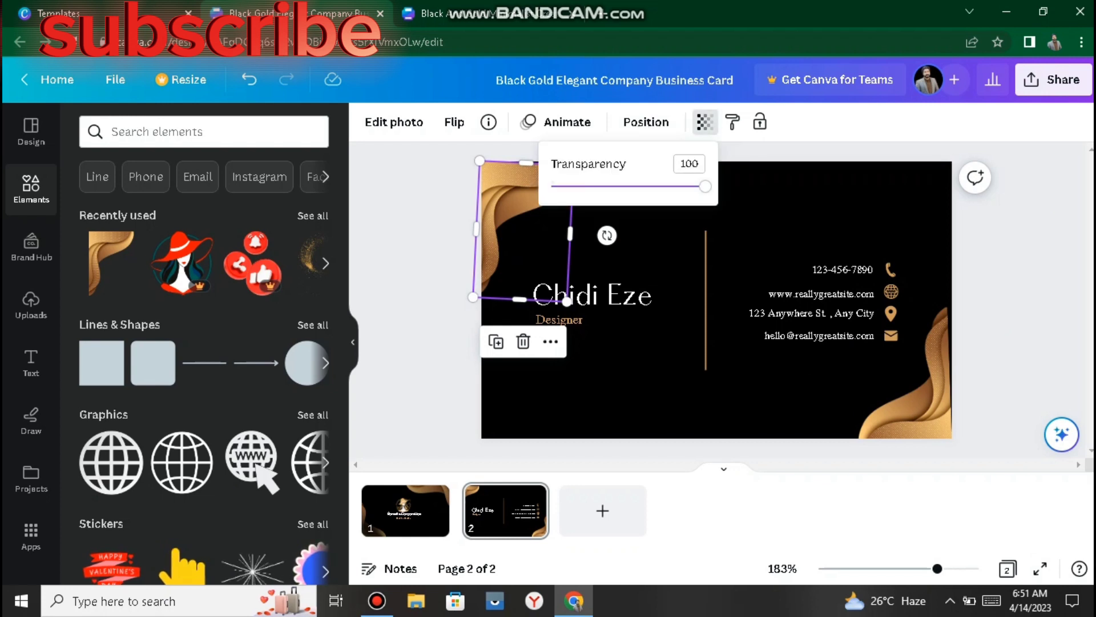
pyautogui.moveTo(705, 187); pyautogui.dragTo(636, 186)
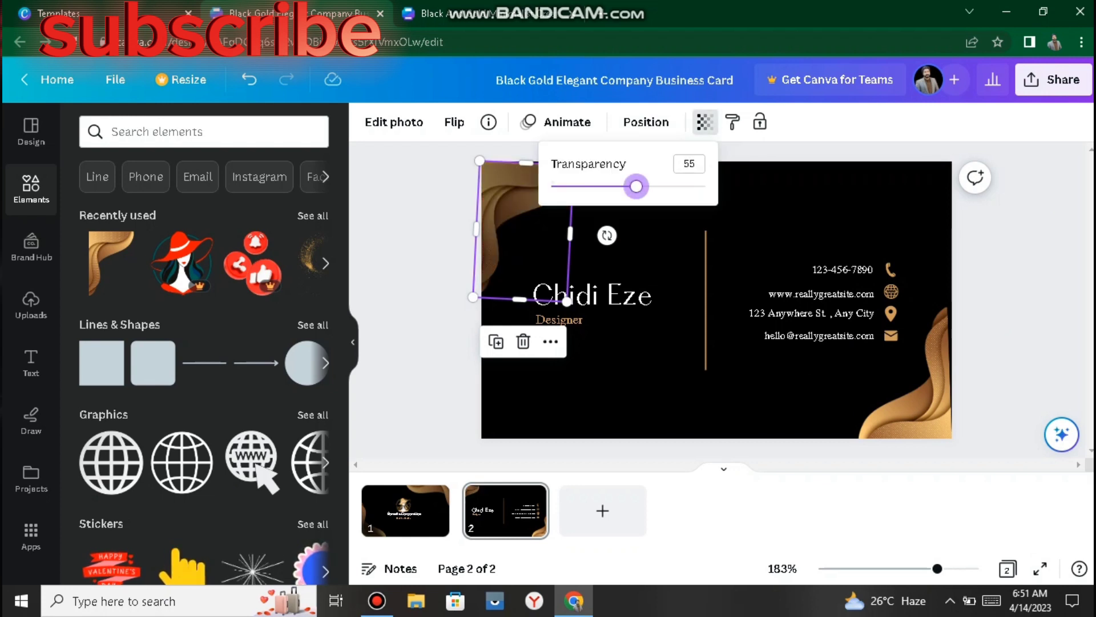
pyautogui.moveTo(636, 186); pyautogui.dragTo(665, 186)
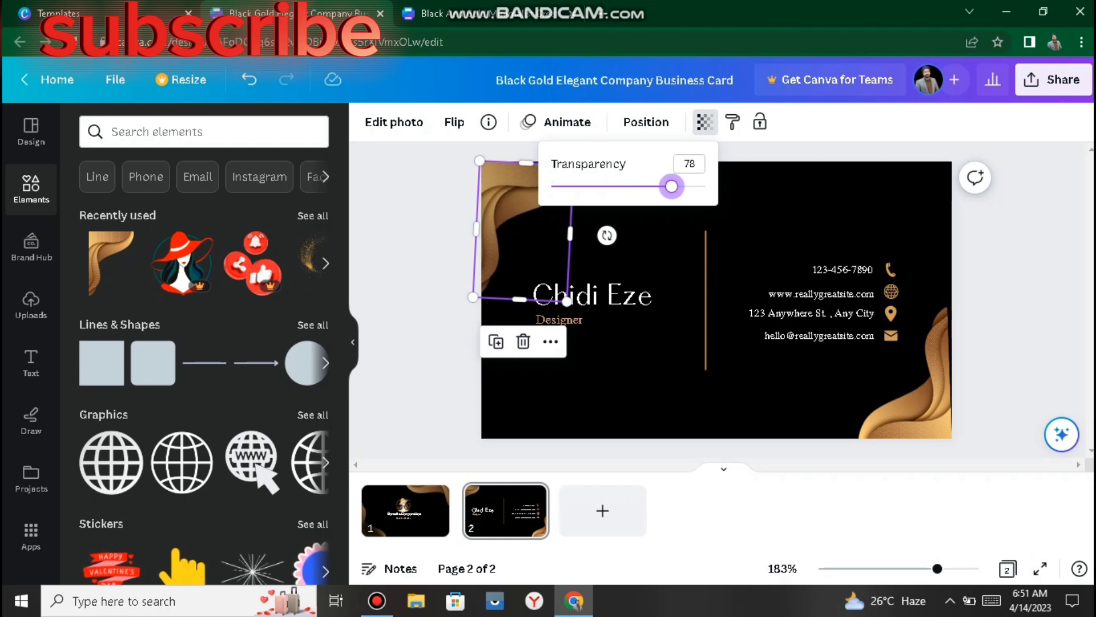
# Step: Set the transparency of the wave graphic in the card's lower-right corner to 73
pyautogui.click(920, 398)
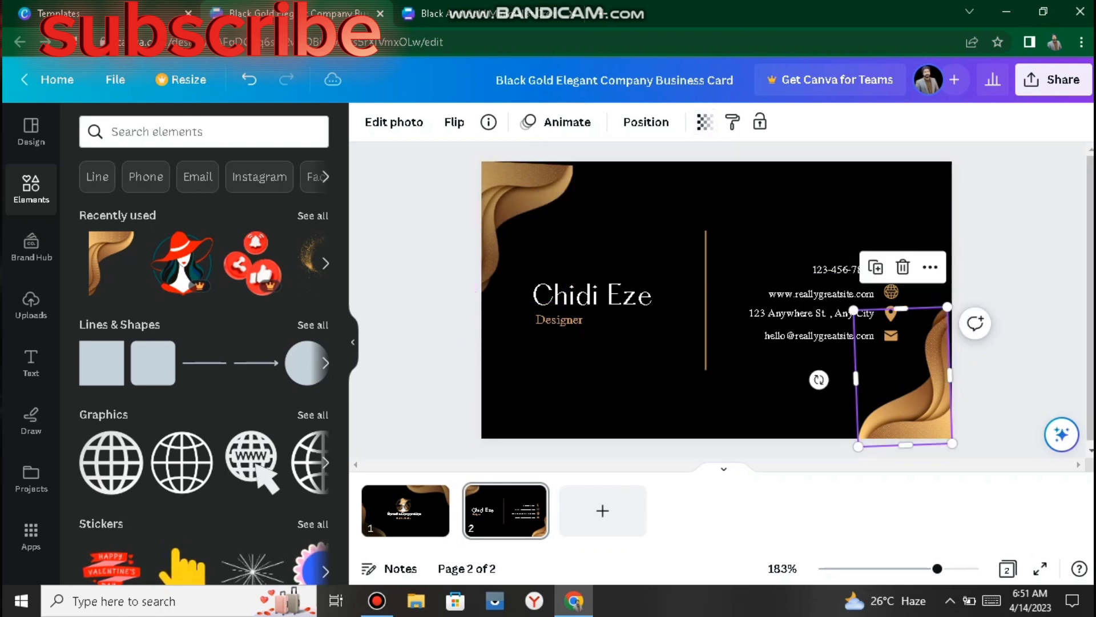
pyautogui.click(704, 122)
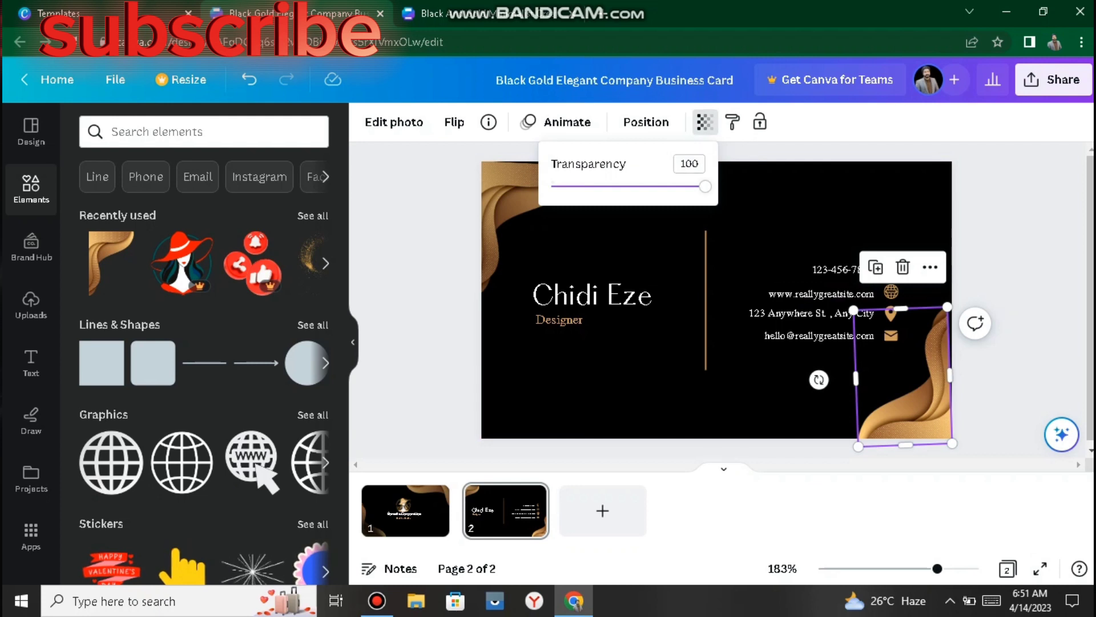
pyautogui.moveTo(705, 186); pyautogui.dragTo(663, 186)
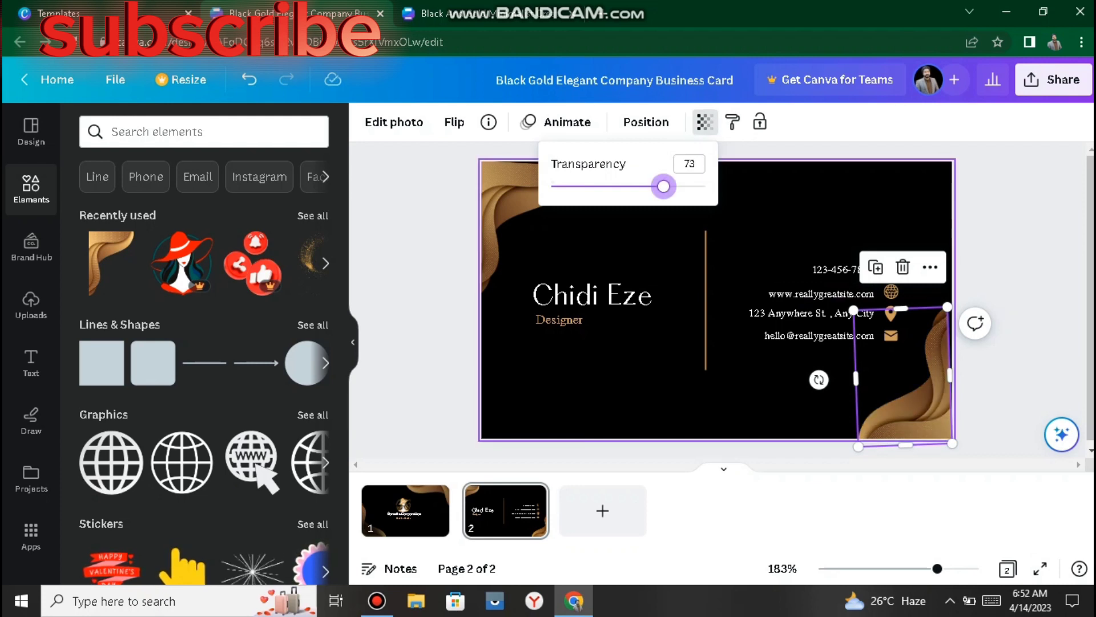
pyautogui.click(1016, 246)
pyautogui.click(1016, 246)
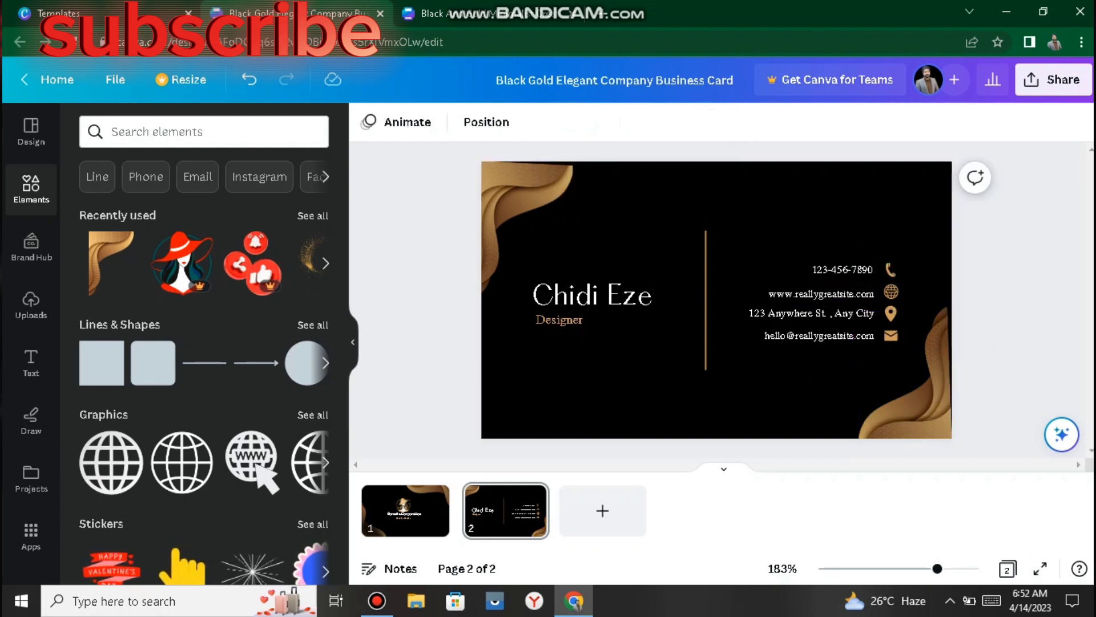
# Step: Rotate the lower-right wave graphic slightly closer to upright and nudge it outward past the card's right edge
pyautogui.click(905, 377)
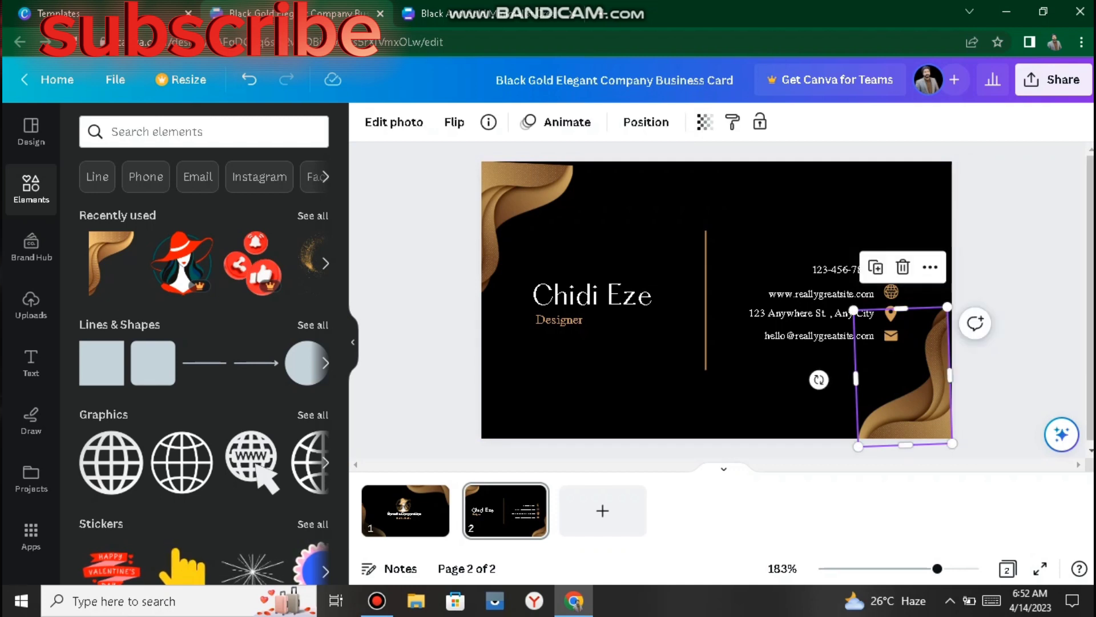
pyautogui.moveTo(818, 379); pyautogui.dragTo(856, 236)
pyautogui.moveTo(931, 394); pyautogui.dragTo(936, 394)
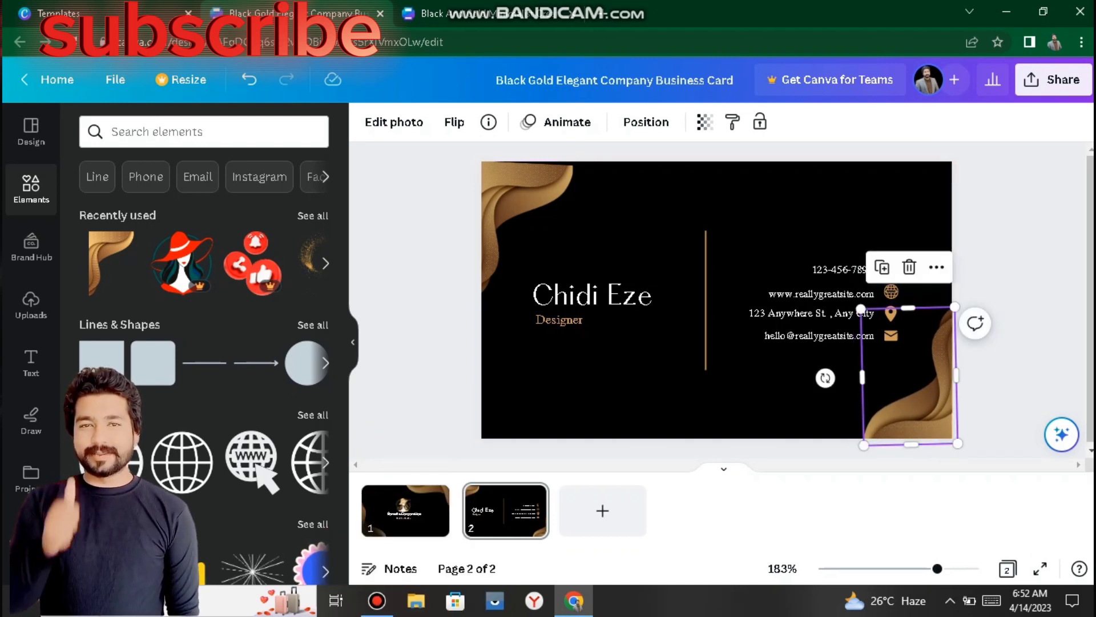
# Step: Straighten the upper-left wave graphic to fully upright and align it flush with the card's corner
pyautogui.click(515, 204)
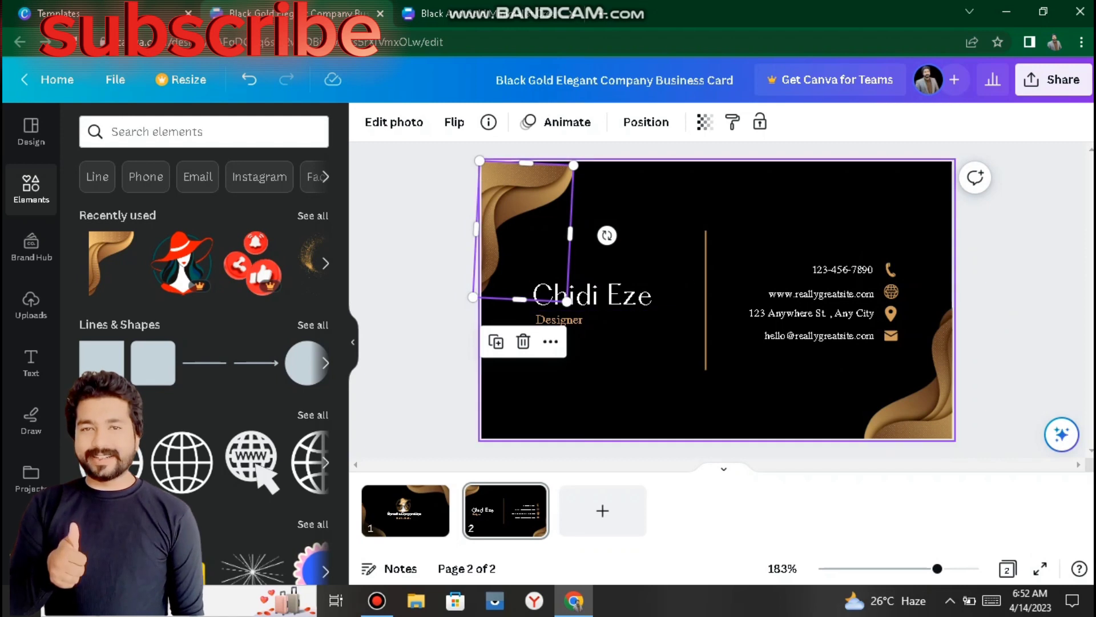
pyautogui.moveTo(607, 235); pyautogui.dragTo(604, 303)
pyautogui.click(426, 314)
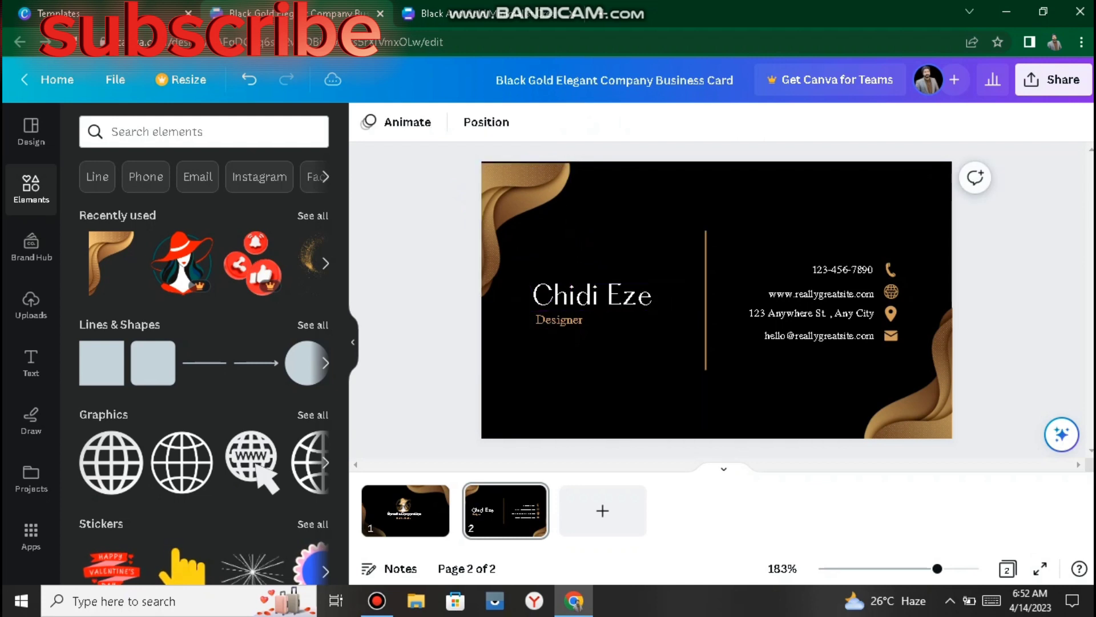
pyautogui.moveTo(515, 213); pyautogui.dragTo(520, 210)
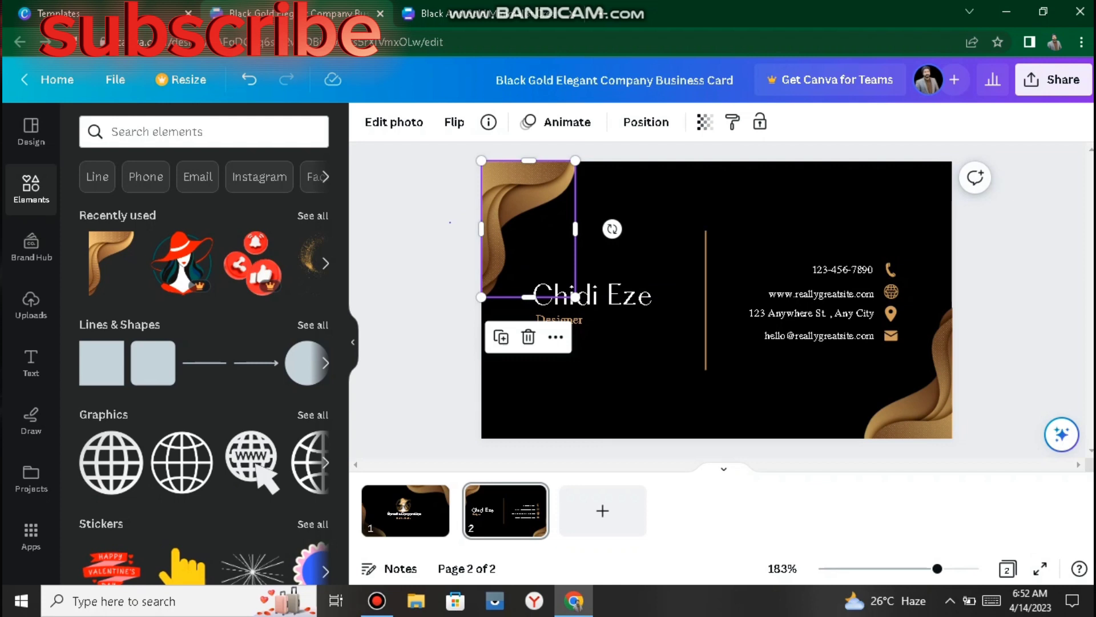
pyautogui.click(450, 222)
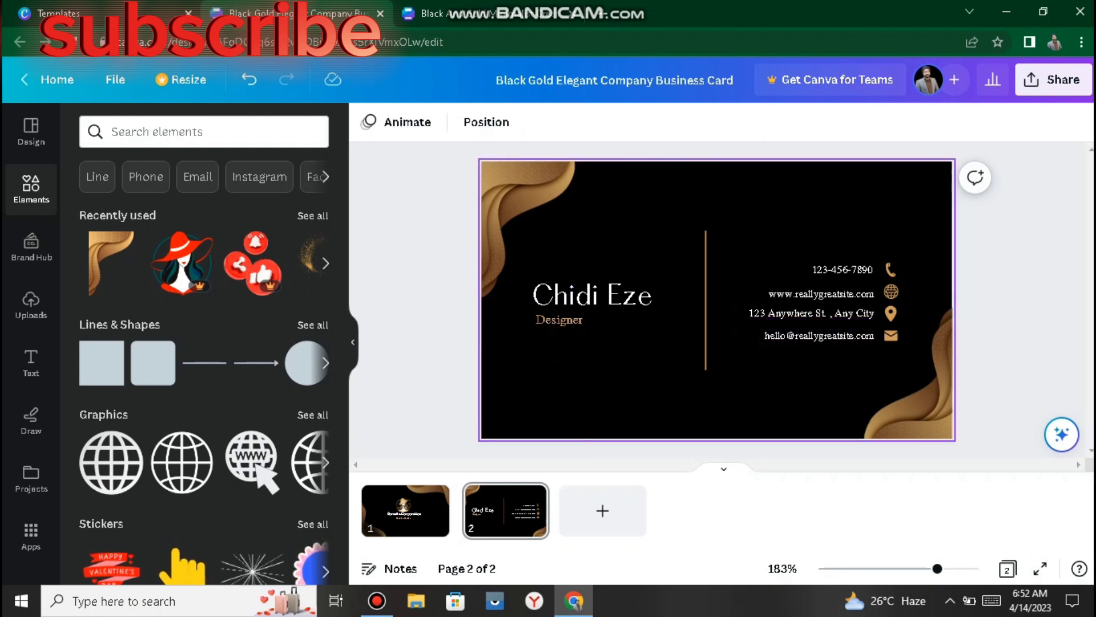
# Step: Select page 2 and open the download options for the business card design
pyautogui.click(506, 511)
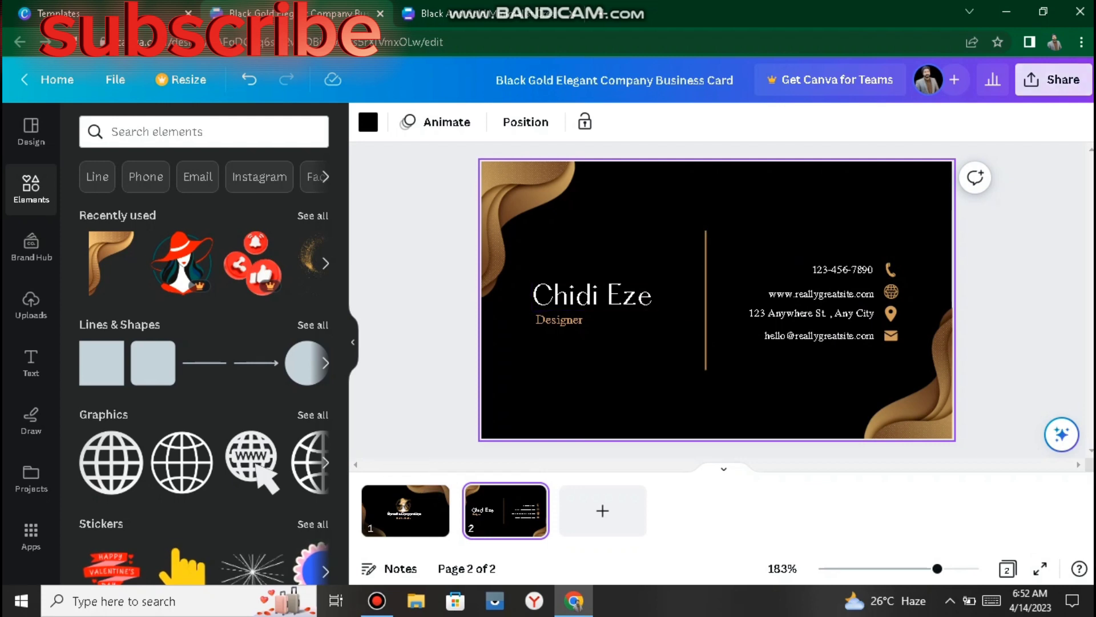
pyautogui.click(1053, 79)
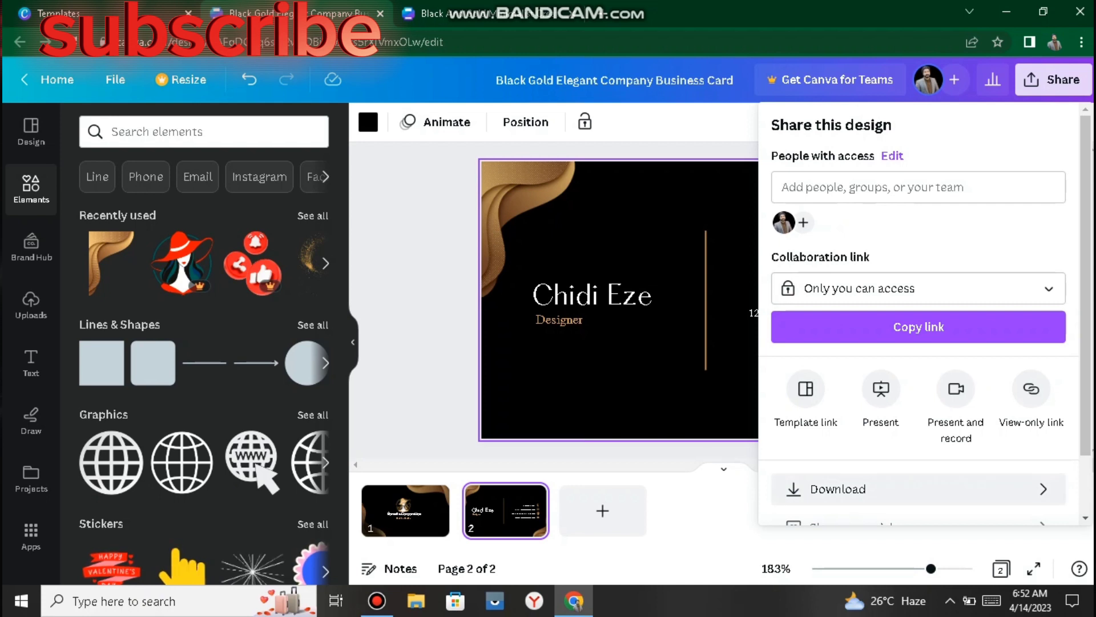
pyautogui.click(918, 490)
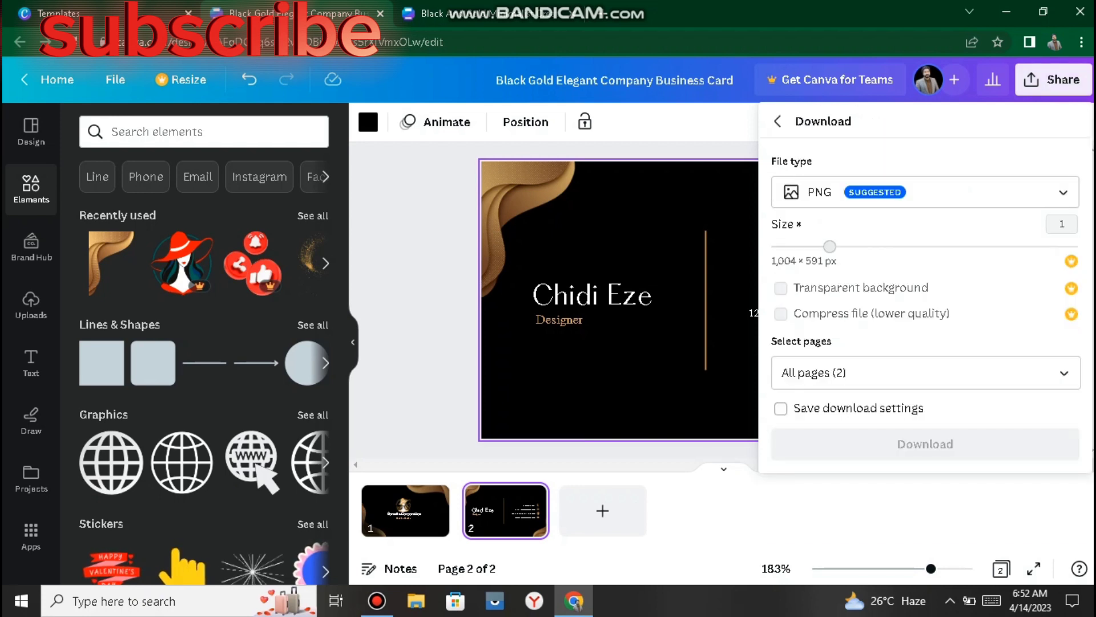